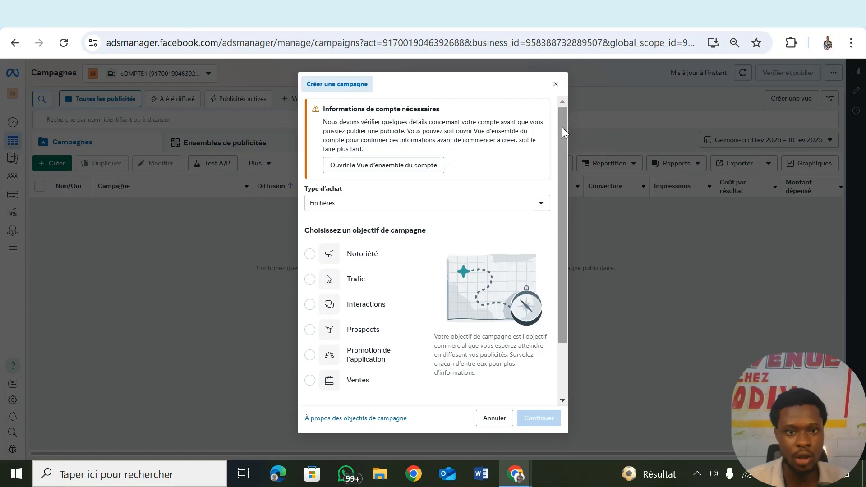
Create a campaign with the Enchères buying type and the Interactions objective, using the manual Campagne interactions manuelle configuration.
mouse_move(562, 126)
mouse_down()
mouse_move(563, 215)
mouse_move(563, 119)
mouse_up()
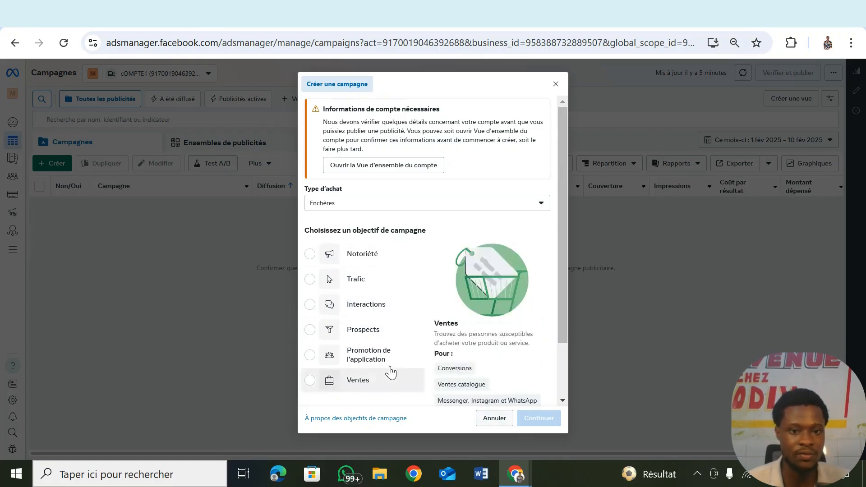
click(517, 207)
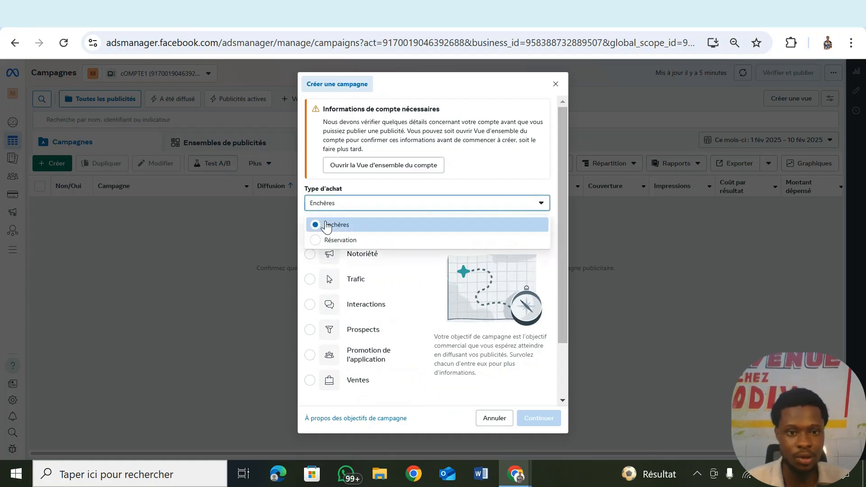
click(358, 228)
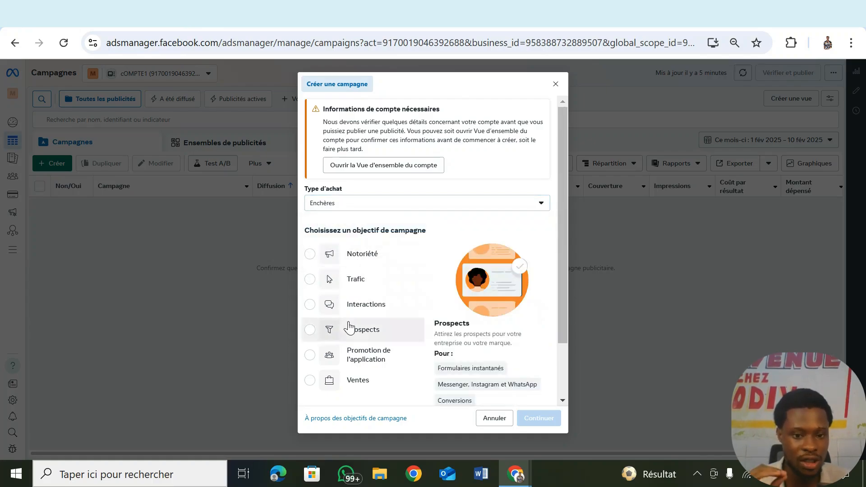
click(377, 314)
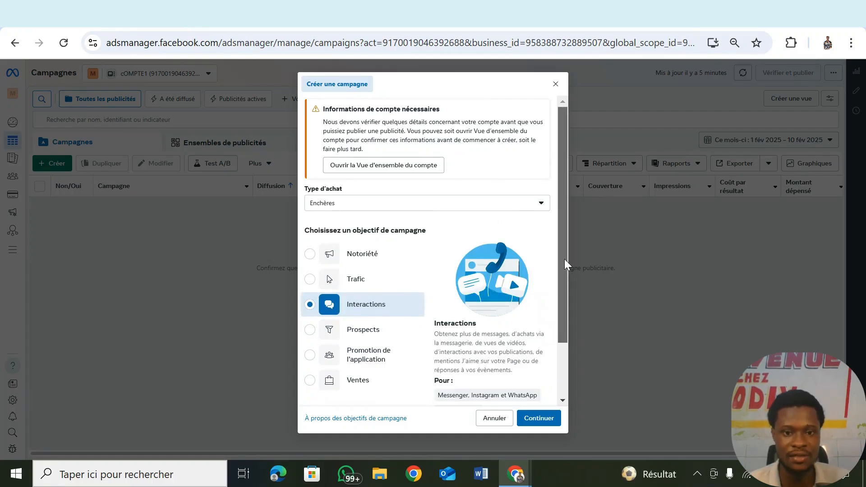
drag(565, 259, 569, 335)
click(543, 418)
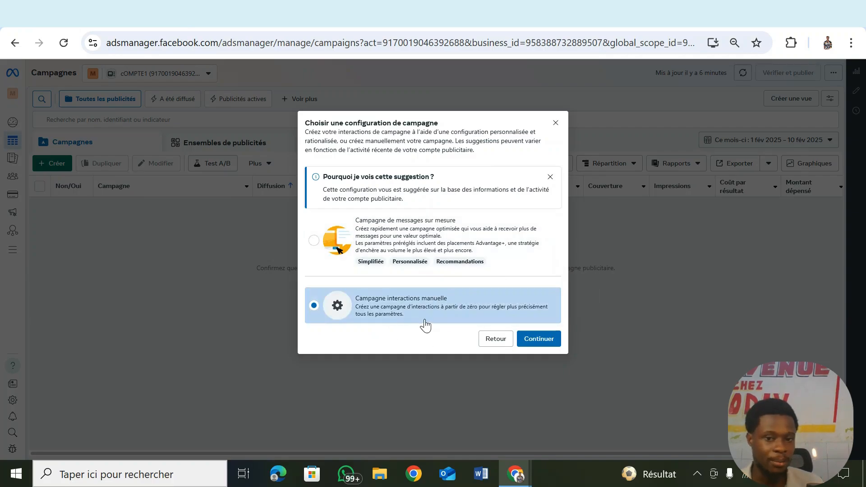
click(536, 341)
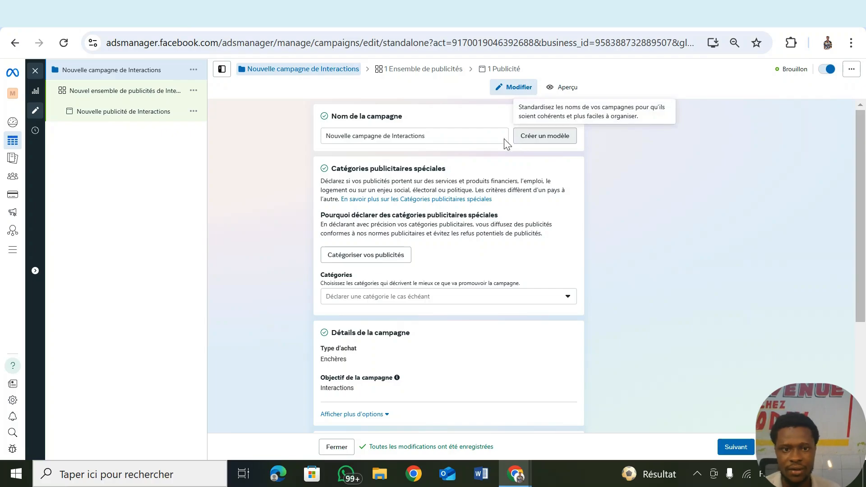
Rename the campaign as "Campagne test".
click(434, 137)
drag(434, 137, 323, 138)
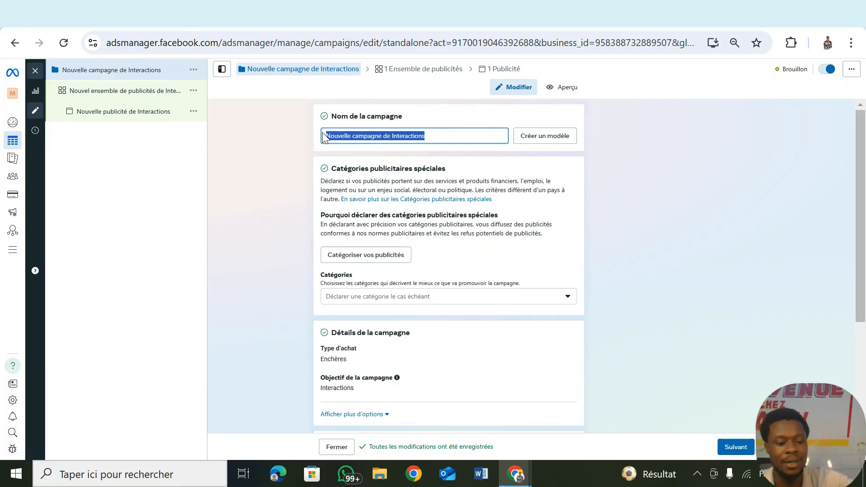
text(Campagn)
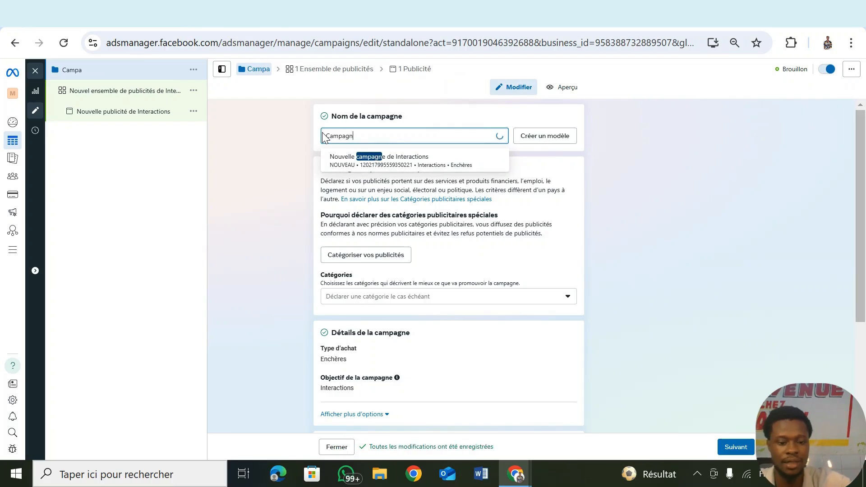
text(e test)
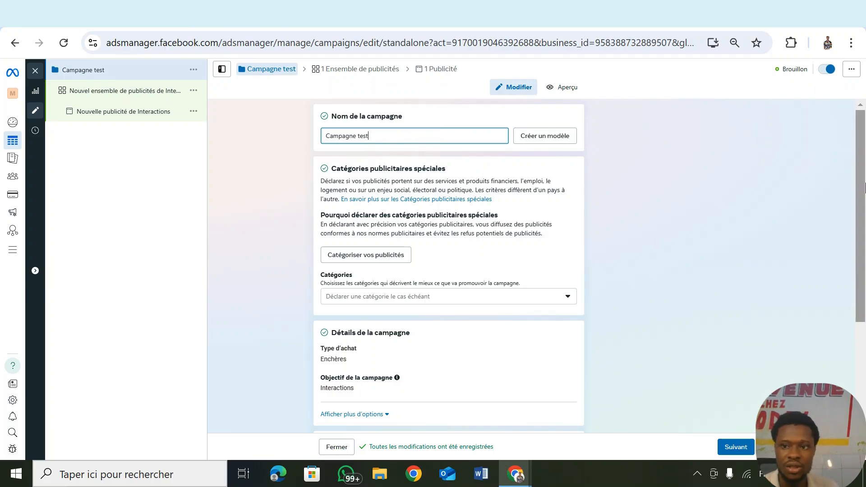
Try an Advantage campaign budget of 9,00 $ per day, and switch the Advantage budget off again.
mouse_move(860, 152)
mouse_down()
mouse_move(861, 161)
mouse_move(858, 151)
mouse_up()
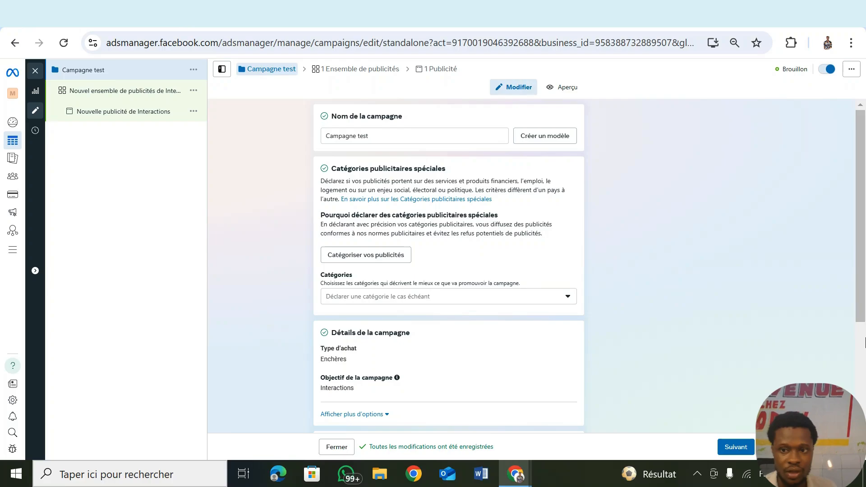
scroll(378, 280, down, 2)
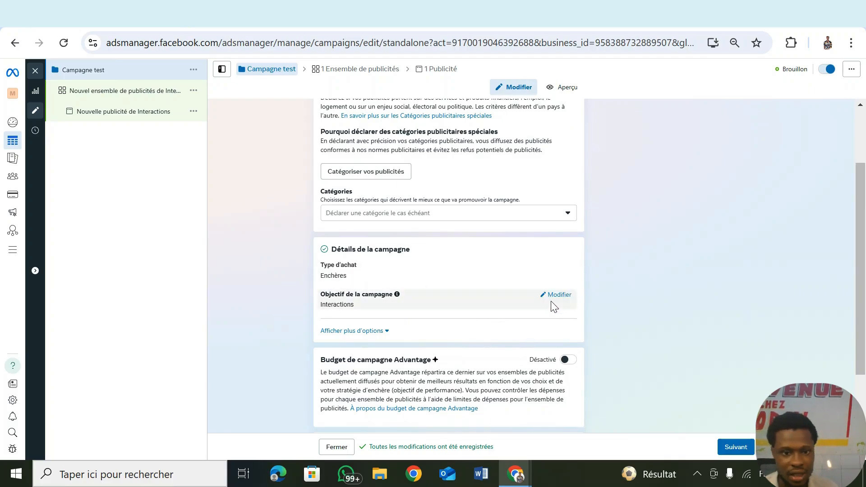
drag(864, 269, 864, 356)
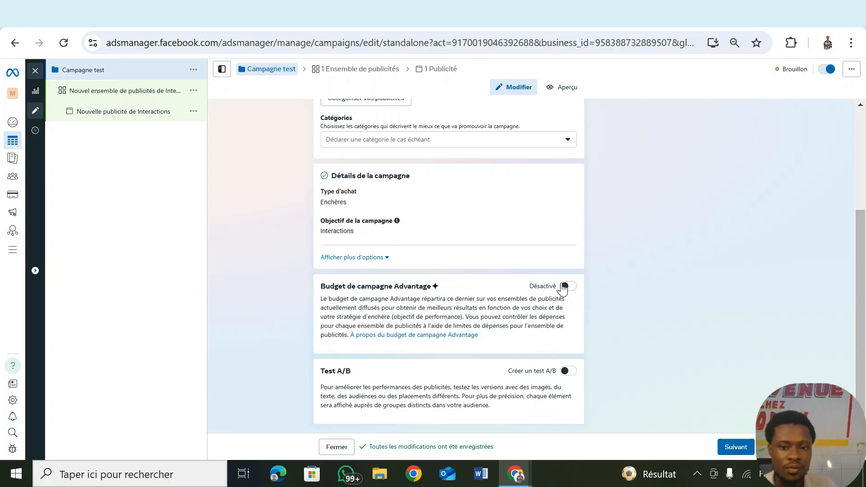
click(564, 287)
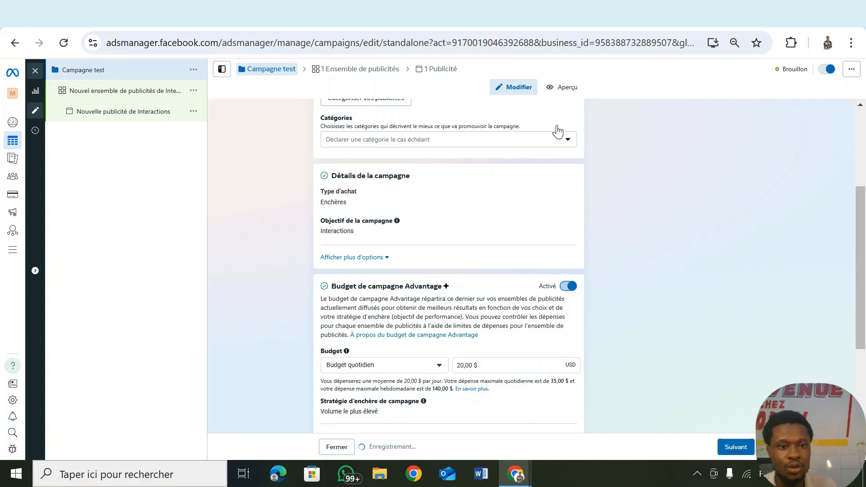
double_click(458, 367)
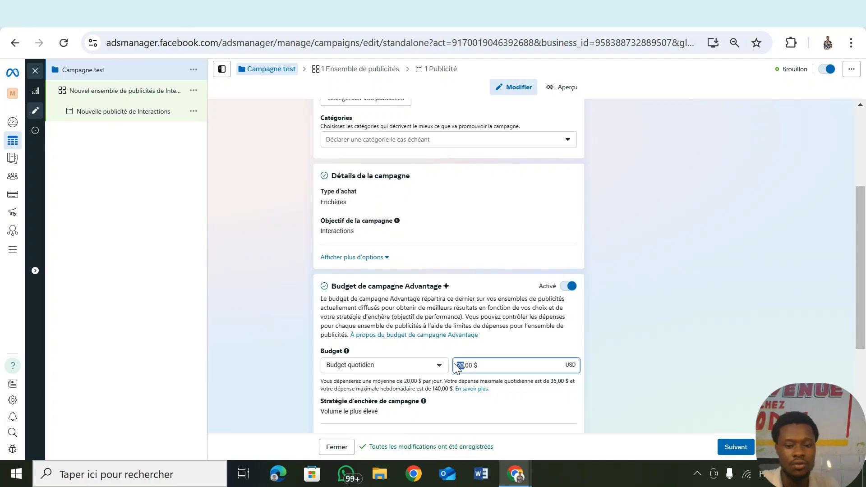
text(9)
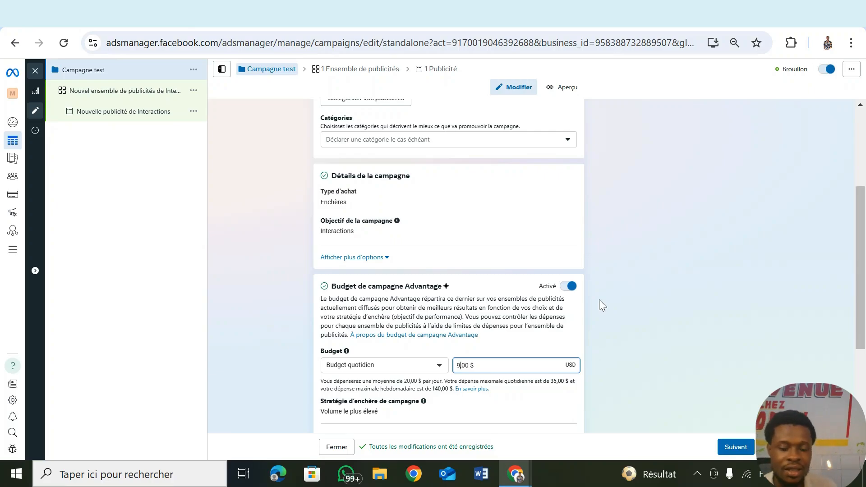
click(569, 291)
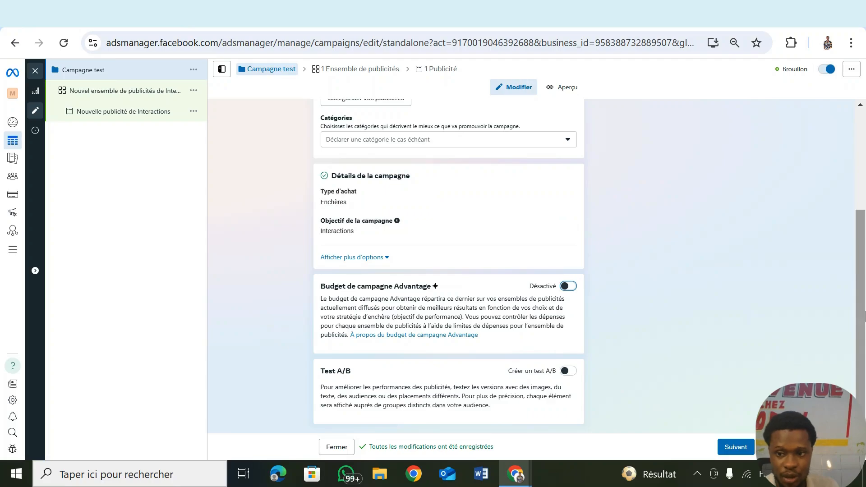
Proceed from the campaign settings to the ad set settings.
scroll(864, 315, up, 3)
scroll(865, 316, down, 3)
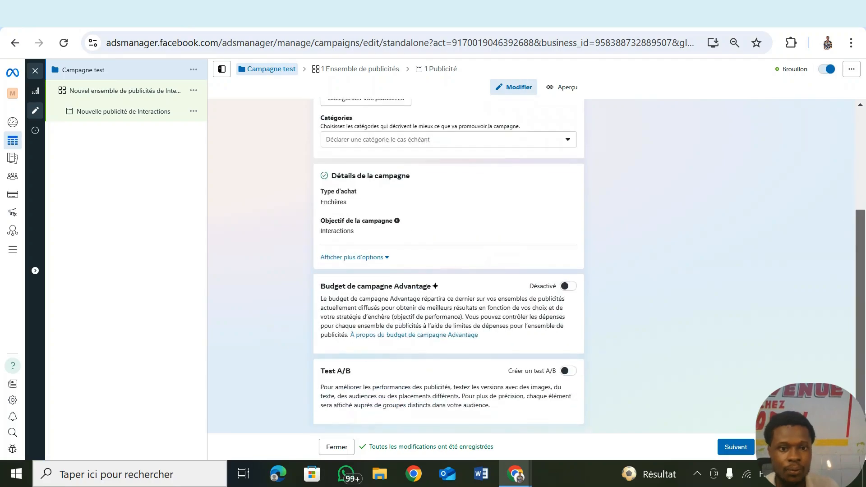
click(737, 448)
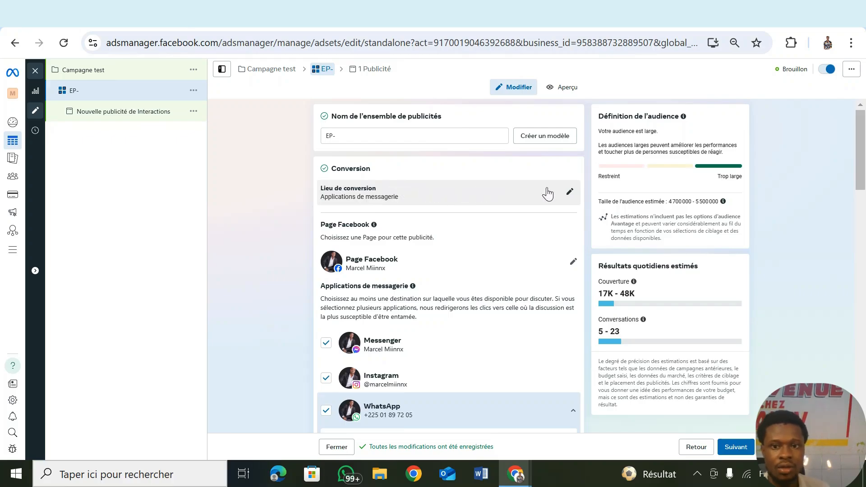
Keep Applications de messagerie as the conversion location and deselect Messenger and Instagram, leaving only WhatsApp as destination.
click(571, 195)
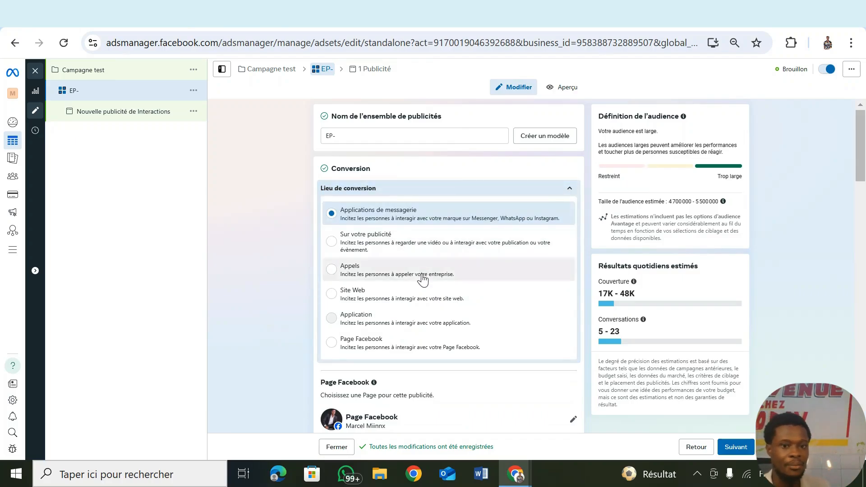
mouse_move(421, 324)
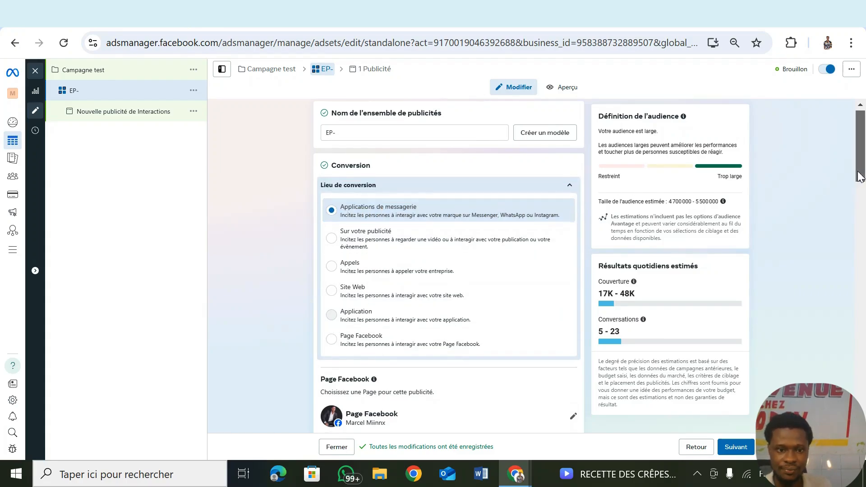
drag(861, 182, 862, 205)
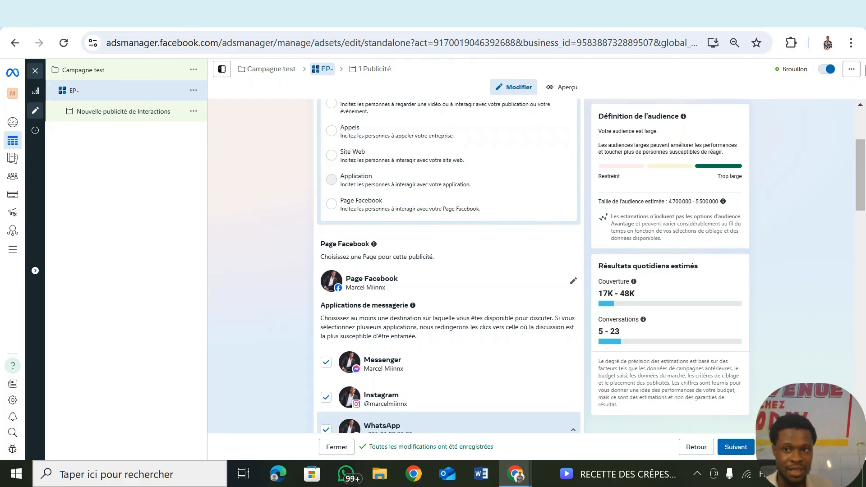
drag(865, 164, 865, 188)
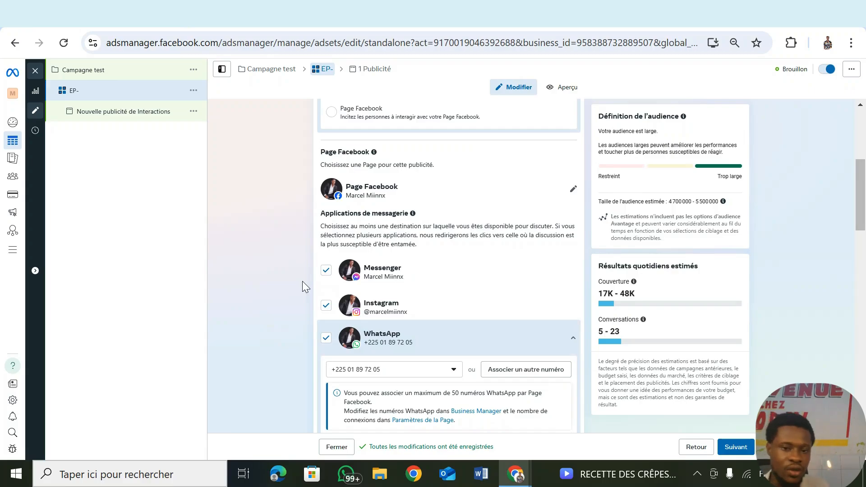
click(326, 271)
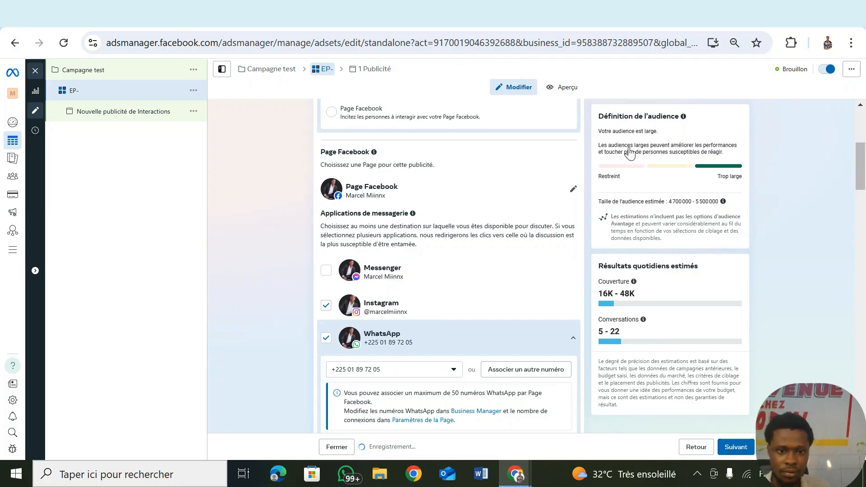
click(327, 309)
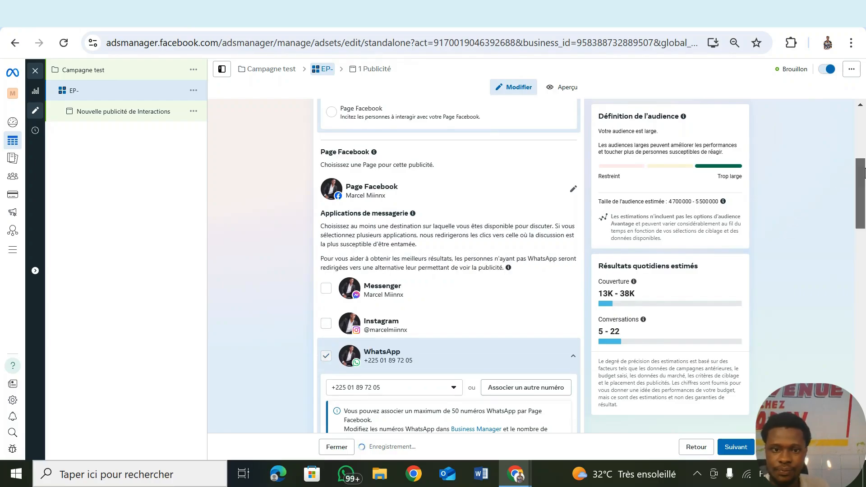
Keep the ad set on Budget quotidien and set the daily amount to 3,00 $.
scroll(864, 180, down, 1)
scroll(864, 180, down, 2)
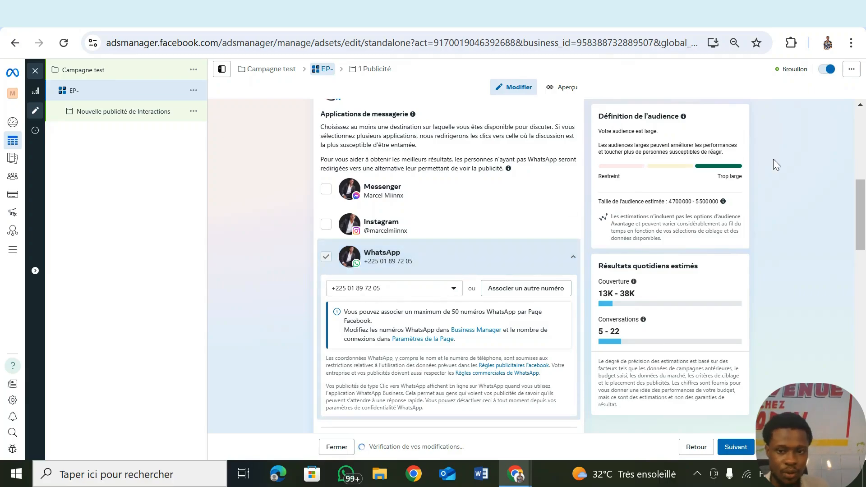
drag(858, 201, 864, 256)
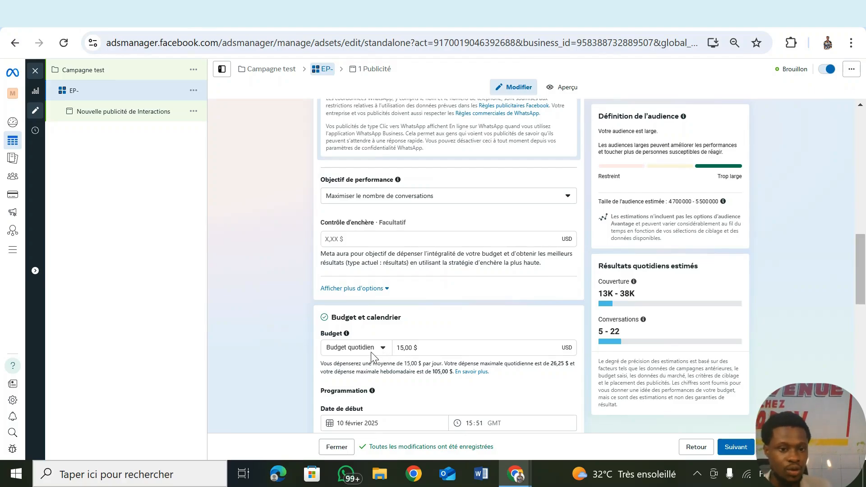
click(371, 352)
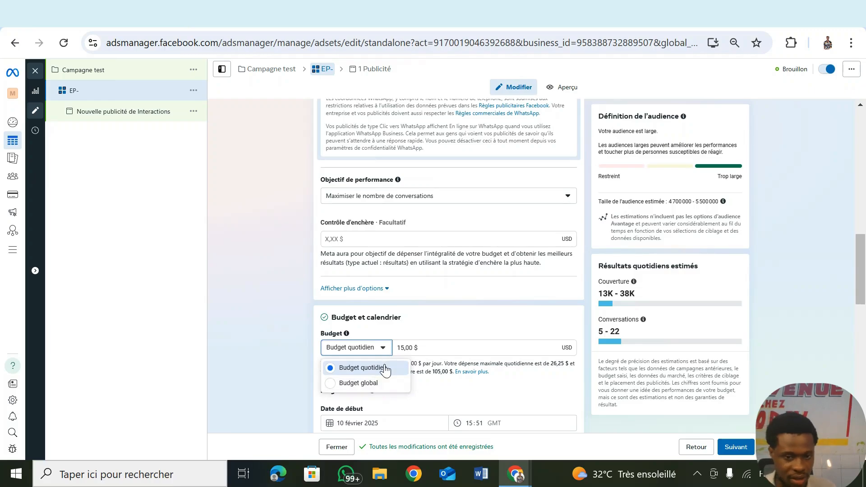
click(385, 368)
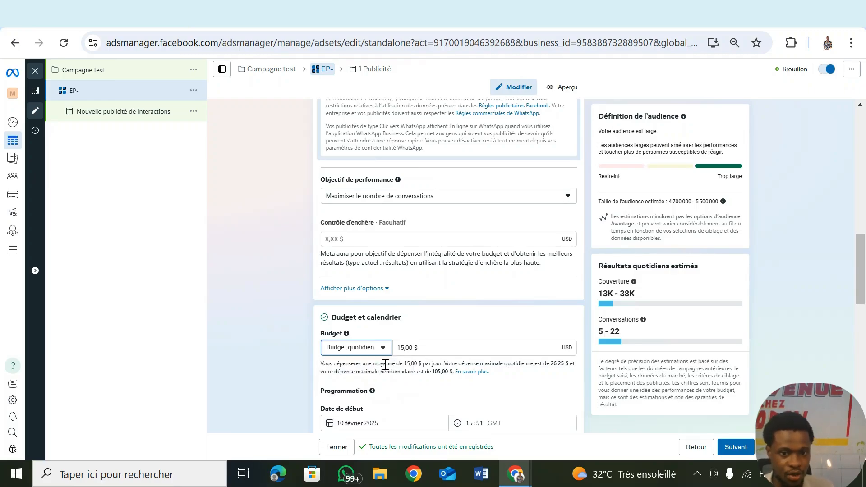
click(405, 346)
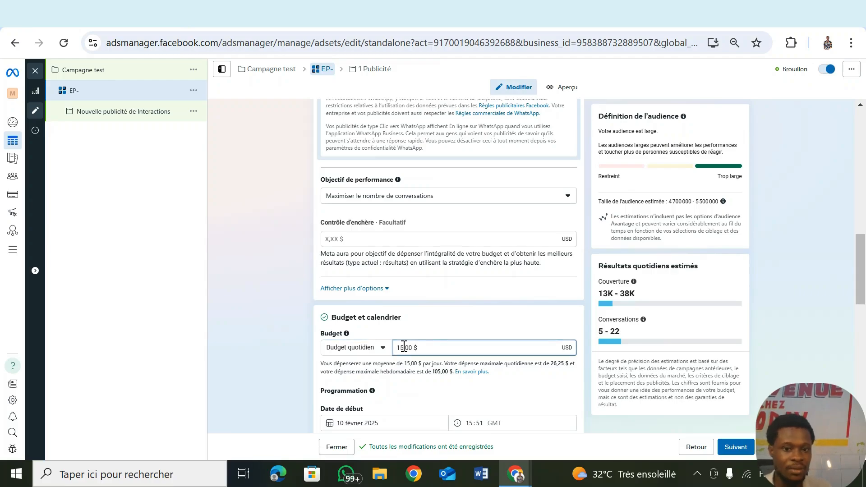
drag(405, 346, 397, 351)
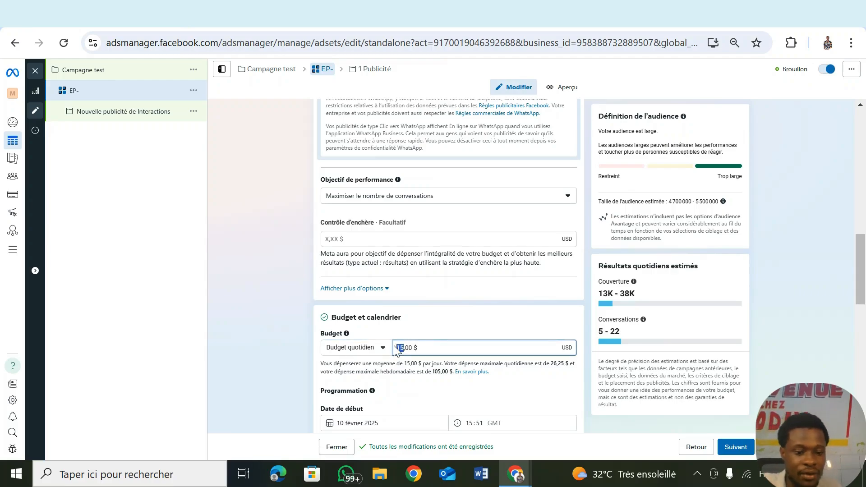
text(5)
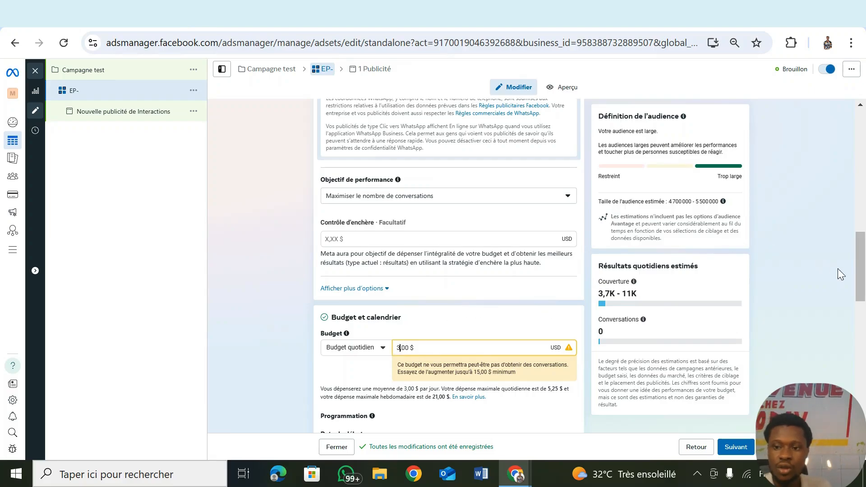
Set the ad set's start date to 11 February 2025.
drag(861, 271, 865, 312)
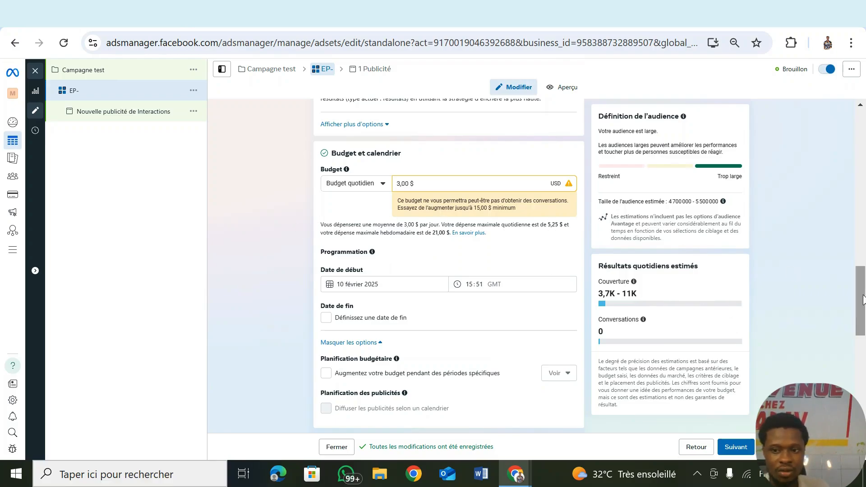
drag(865, 300, 865, 304)
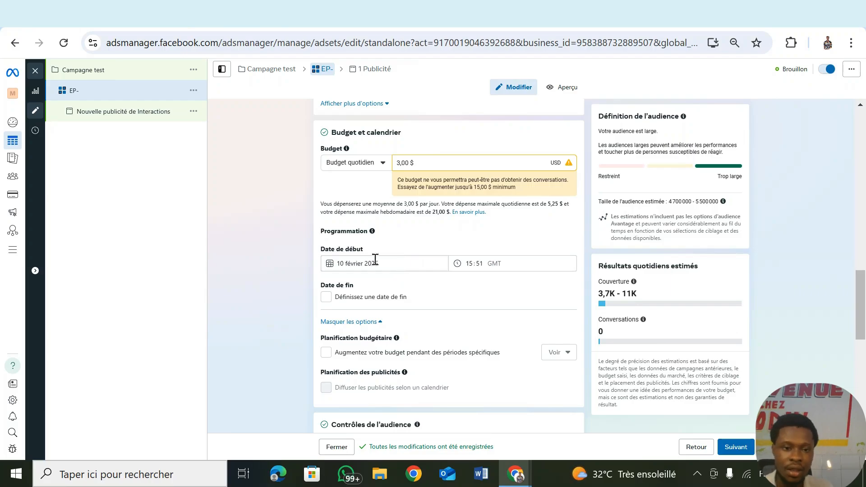
click(347, 267)
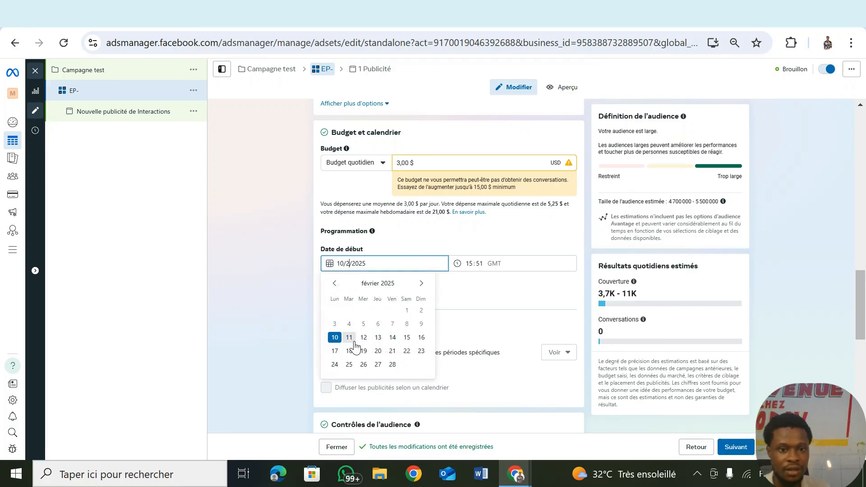
click(354, 342)
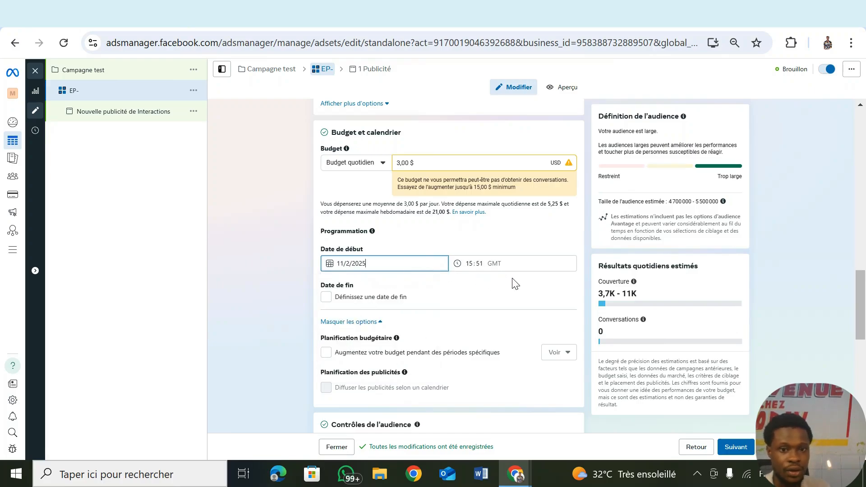
Set the hour of the ad set's start time to 06, keeping the minutes at 51.
click(472, 264)
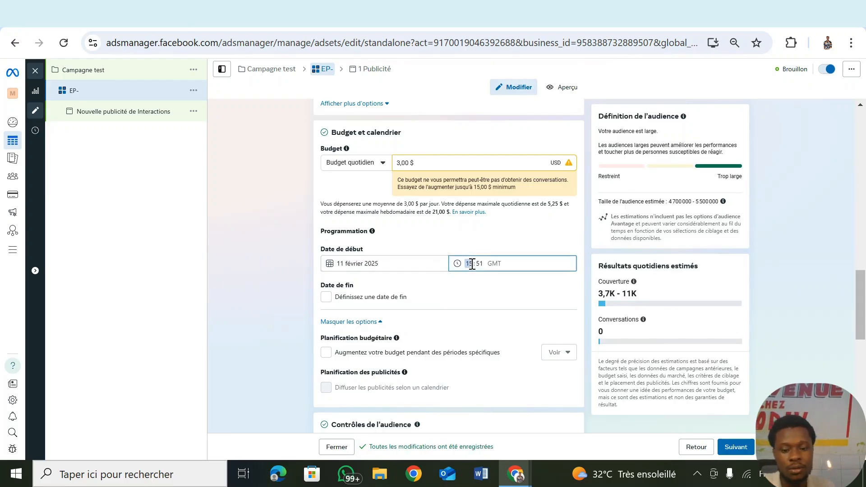
text(06)
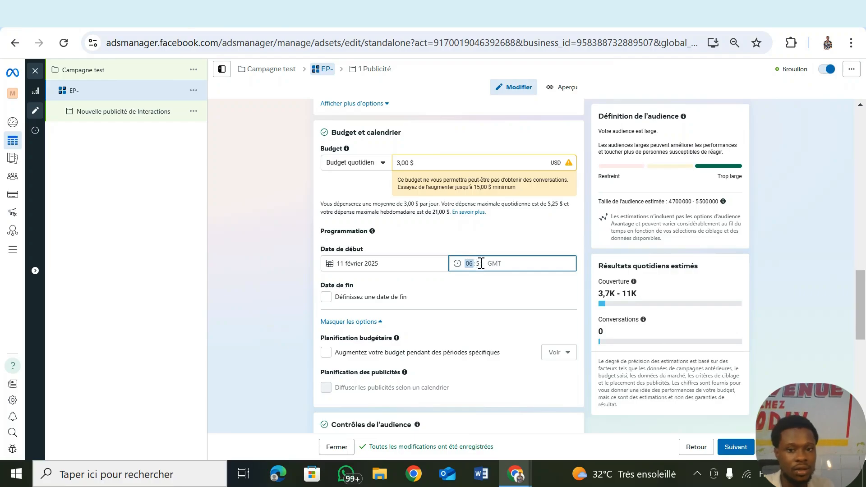
click(494, 284)
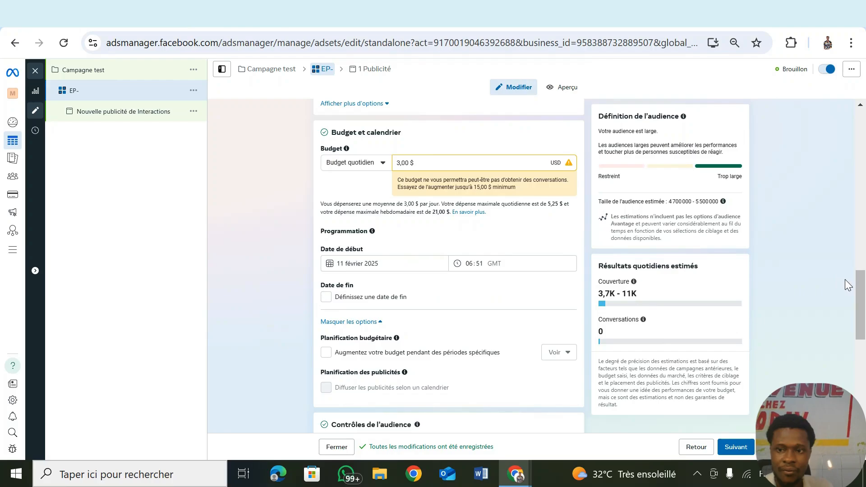
Open the ad set's audience locations for editing and remove Côte d'Ivoire from the included places.
drag(861, 300, 862, 334)
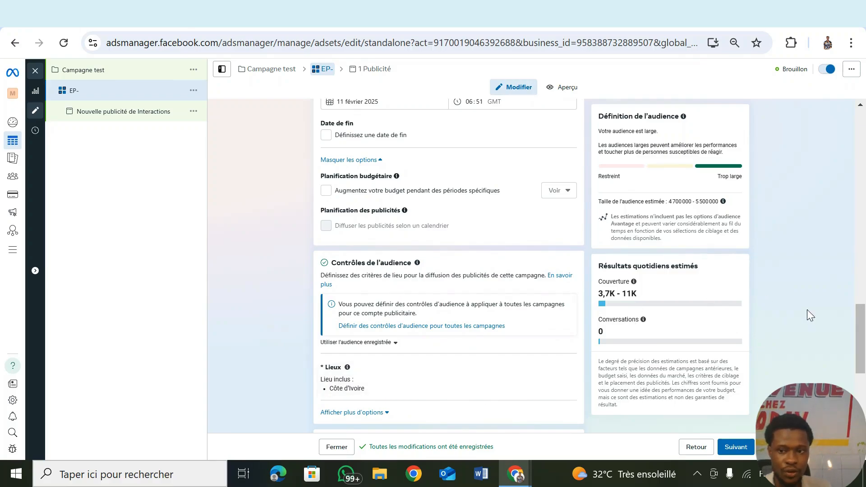
drag(863, 333, 863, 367)
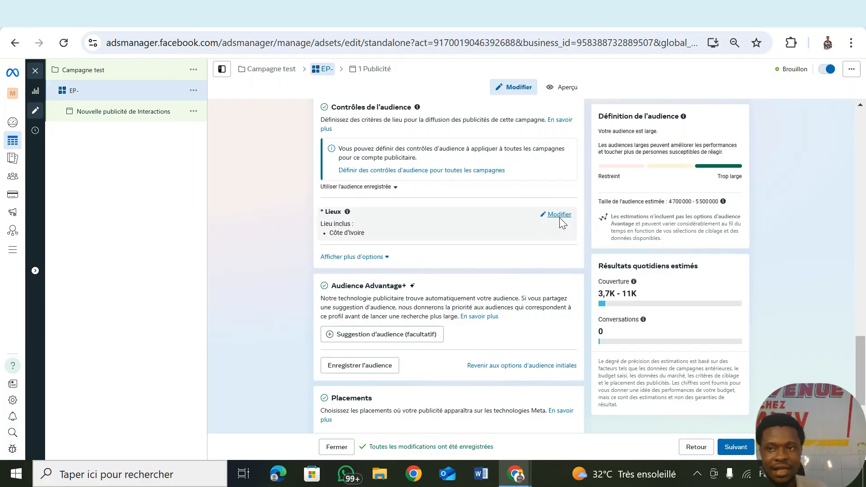
click(560, 215)
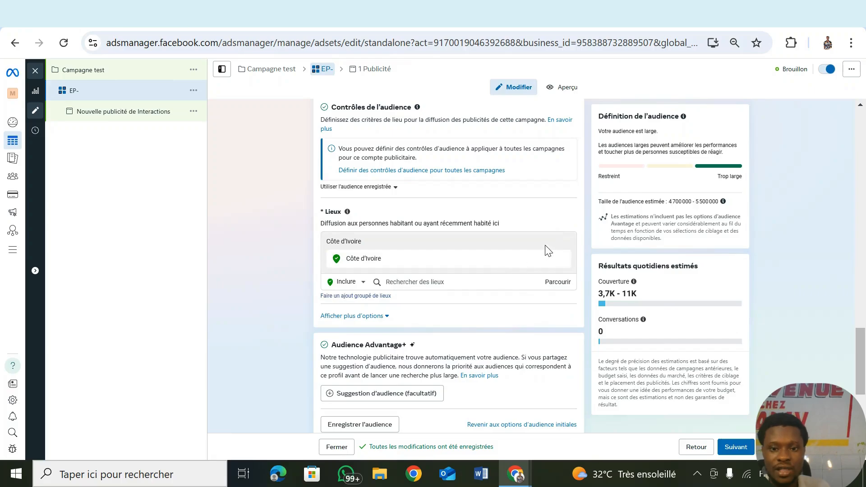
mouse_move(551, 261)
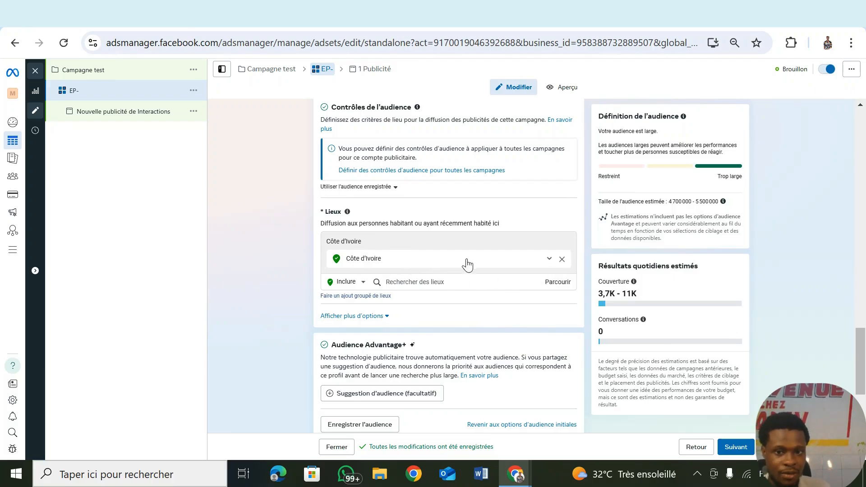
click(563, 260)
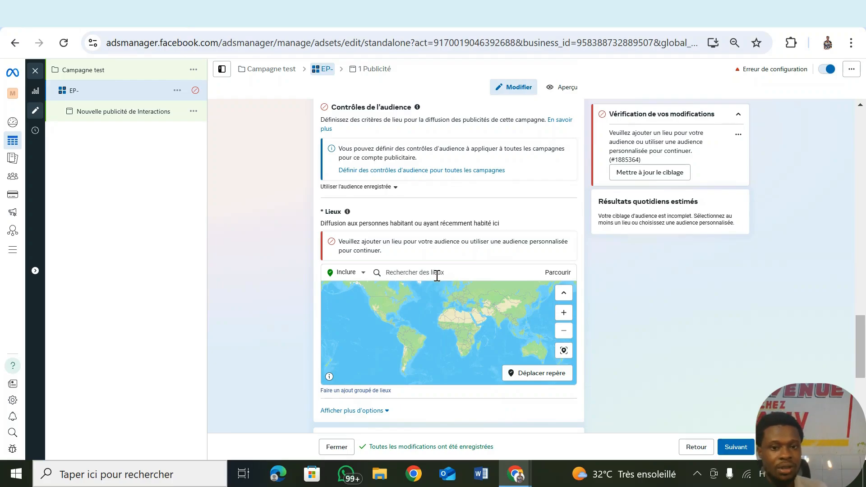
Include the city of Abidjan, Côte d'Ivoire, as the audience location and limit it to Juste cette ville.
click(437, 274)
text(A)
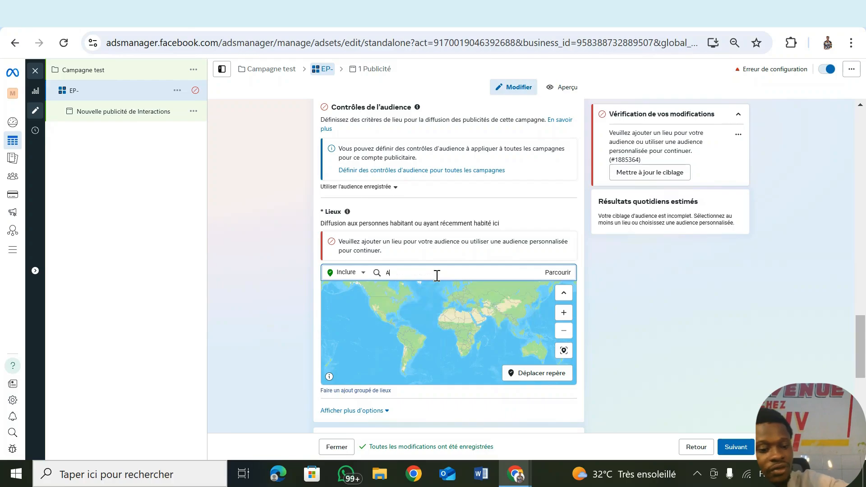
text(bid)
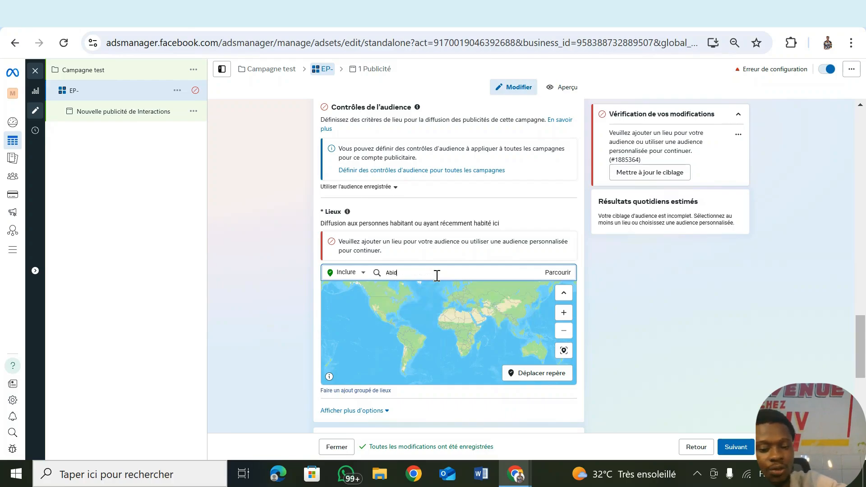
text(jan)
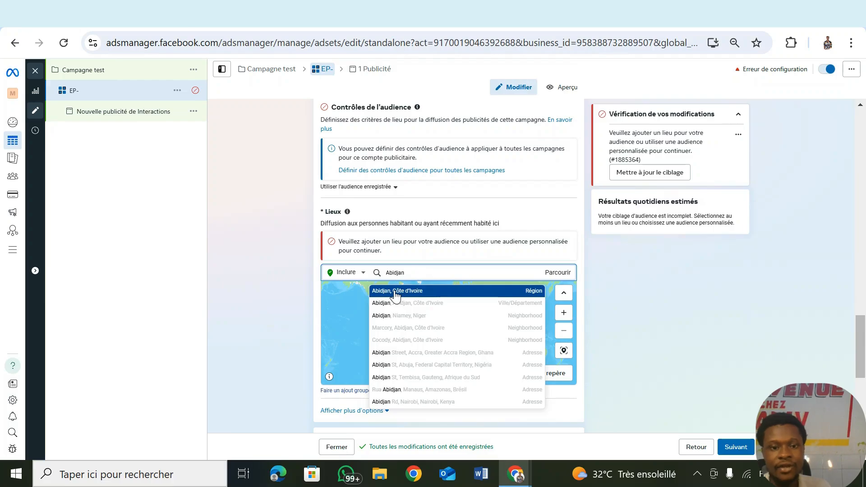
click(515, 300)
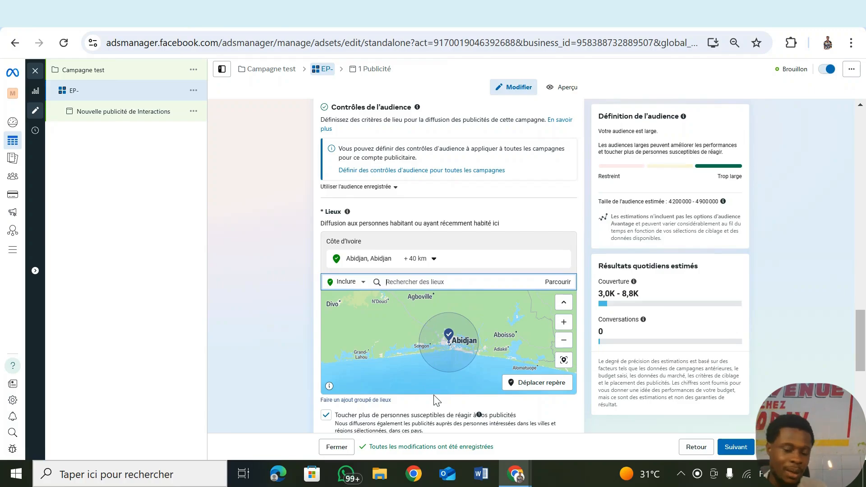
click(434, 261)
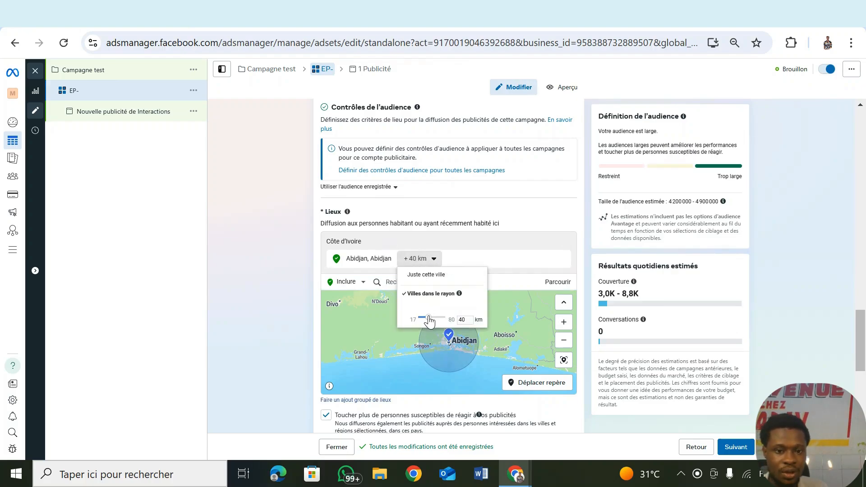
click(428, 276)
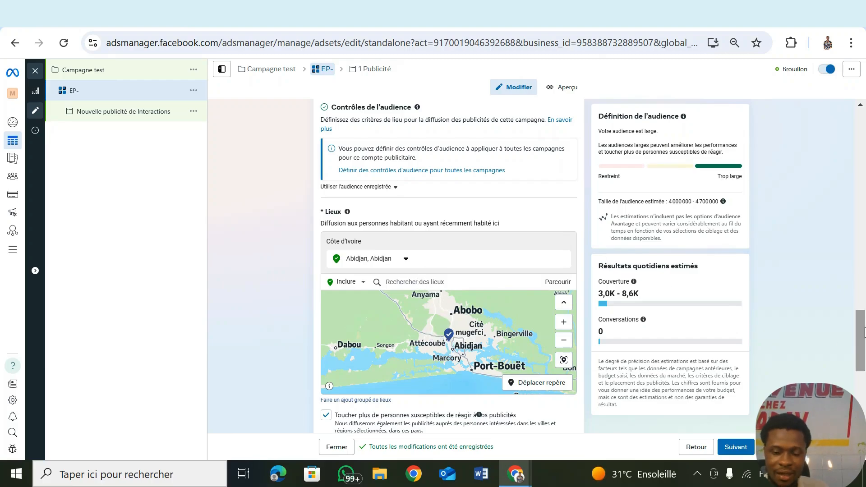
Expand the optional audience suggestion under Audience Advantage+ and open its Genre setting for editing.
drag(864, 332, 864, 354)
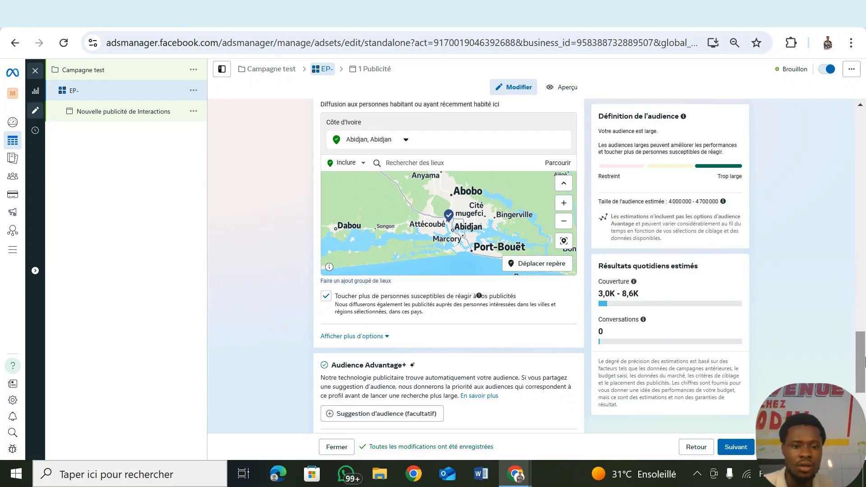
scroll(863, 361, down, 3)
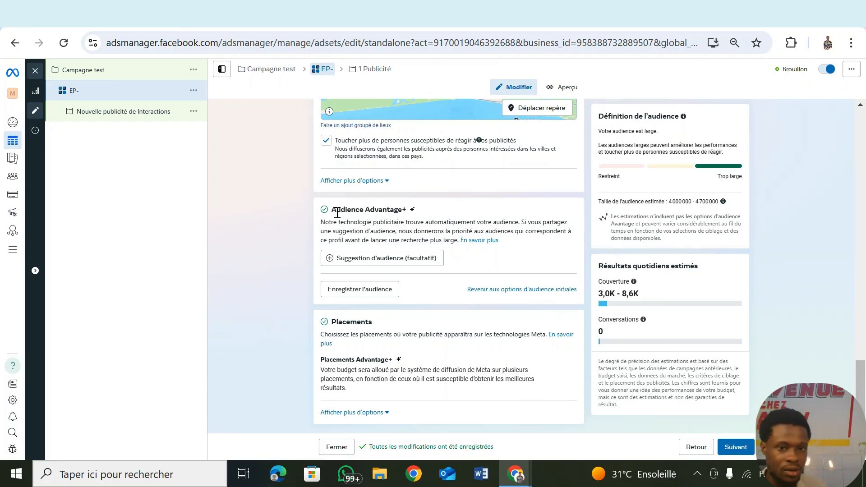
click(391, 260)
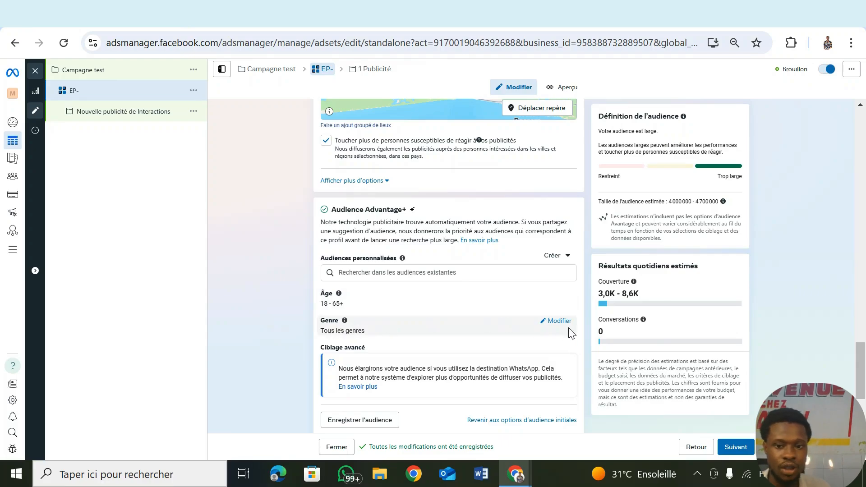
click(560, 322)
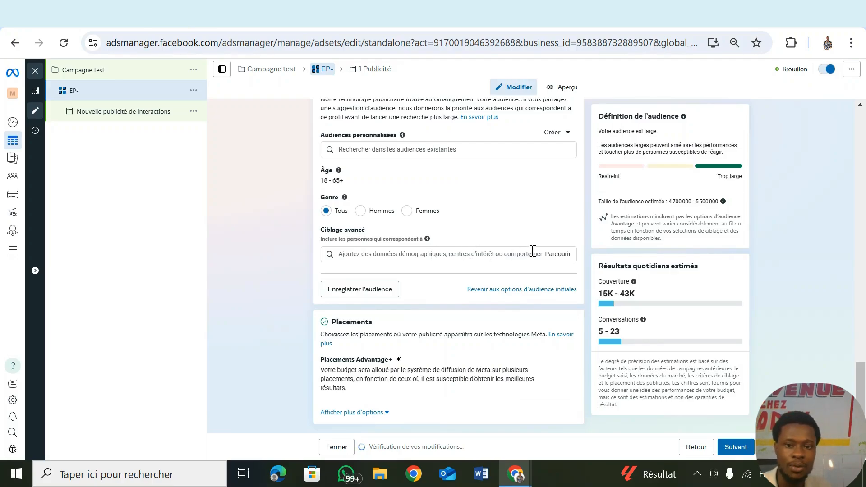
Search advanced targeting for "restau" and add the Restauration industry from the demographic data.
click(474, 258)
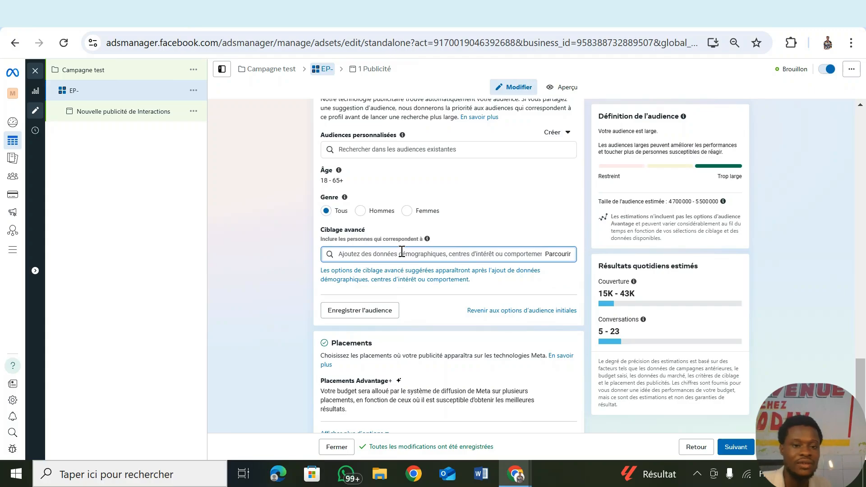
text(rest)
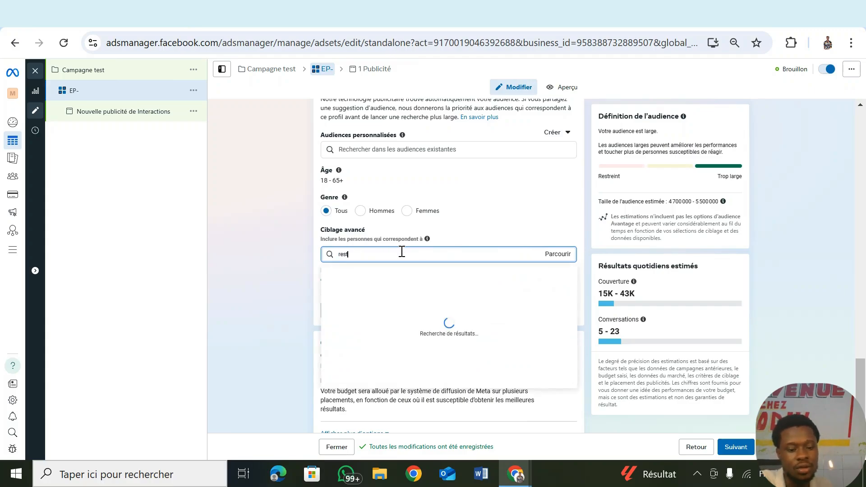
text(au)
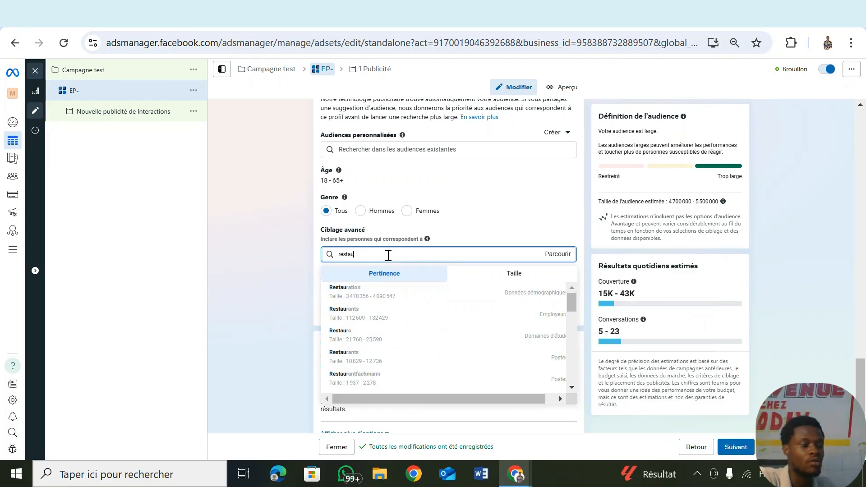
click(382, 300)
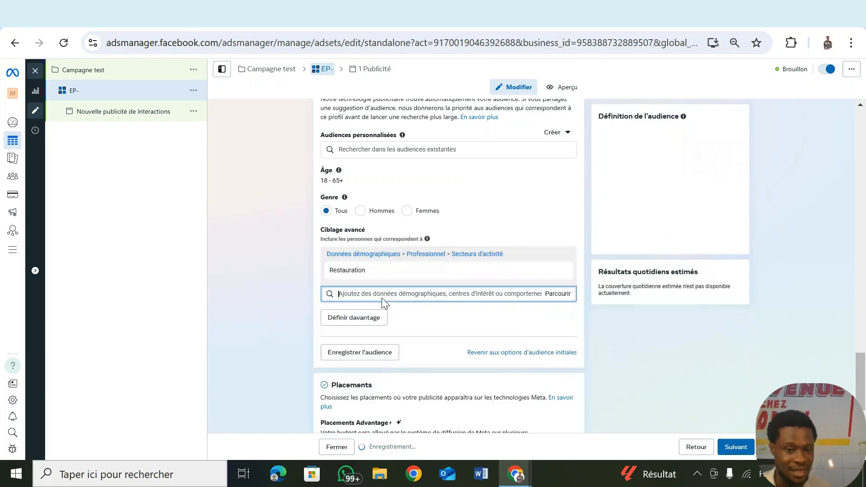
Browse the advanced targeting categories and examine the subcategories of Données démographiques.
click(558, 297)
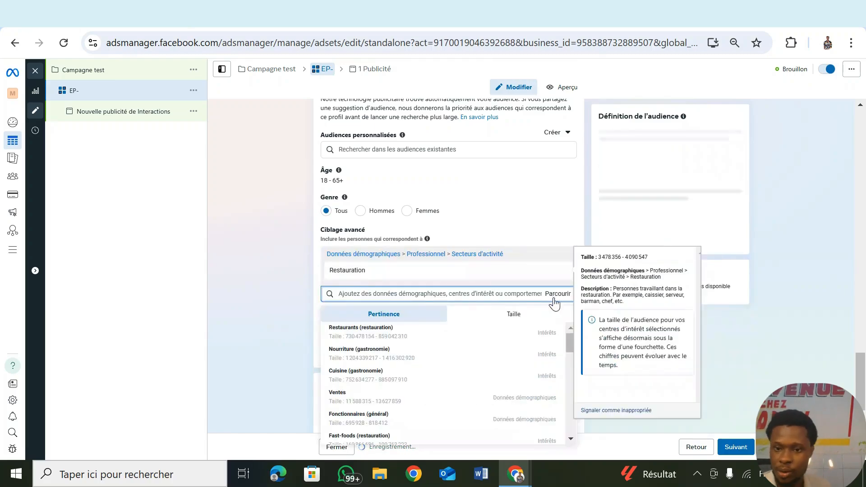
click(559, 297)
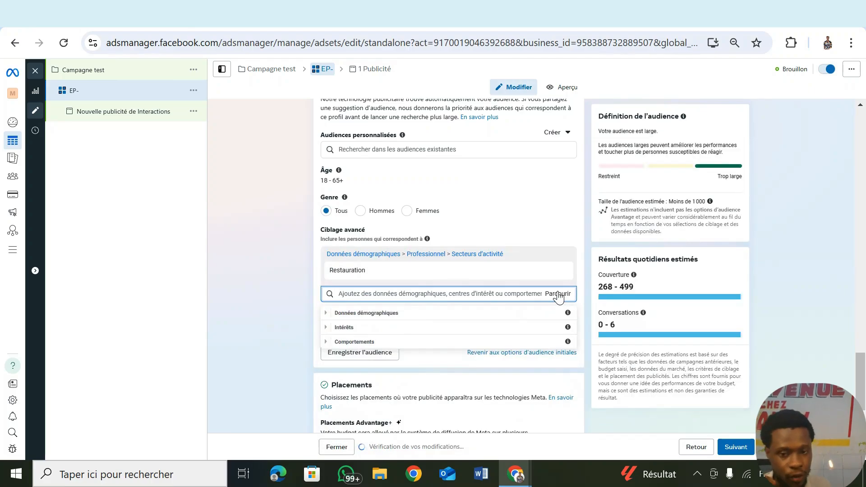
click(327, 313)
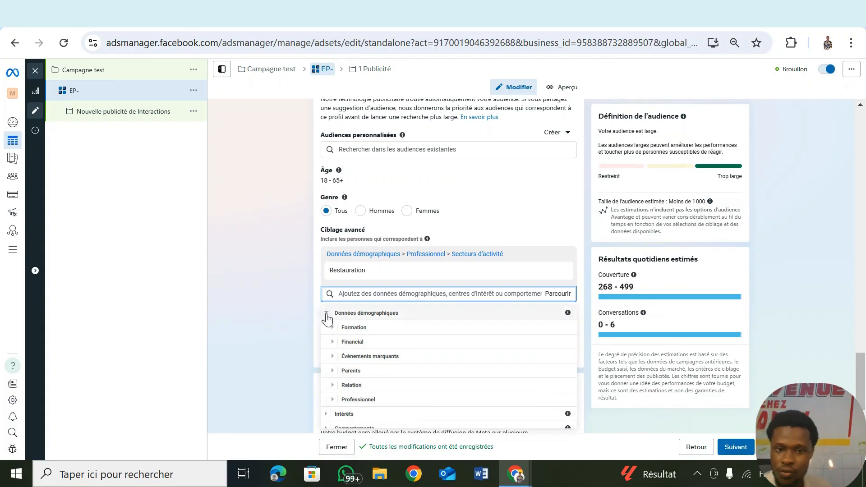
click(327, 318)
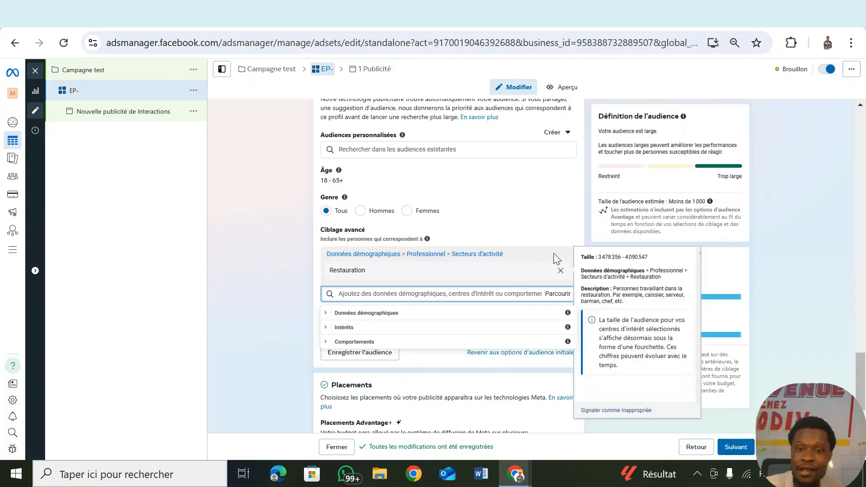
Remove Restauration from the advanced targeting criteria and close the category list.
mouse_move(568, 272)
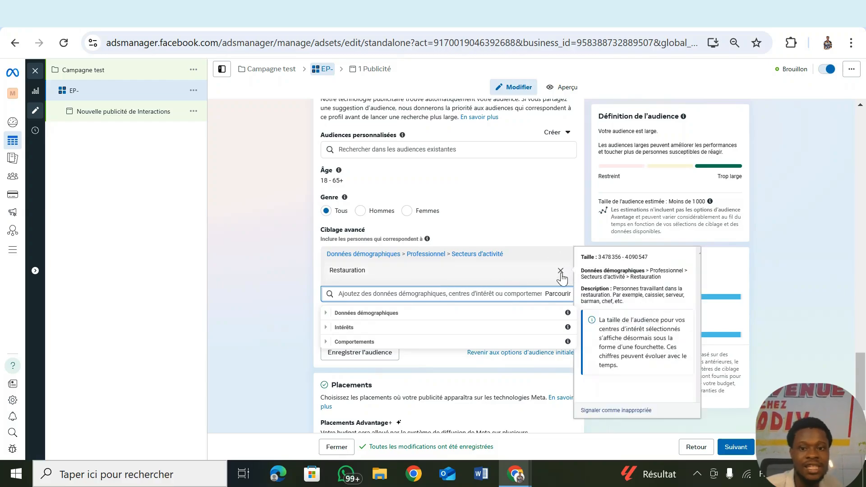
click(560, 271)
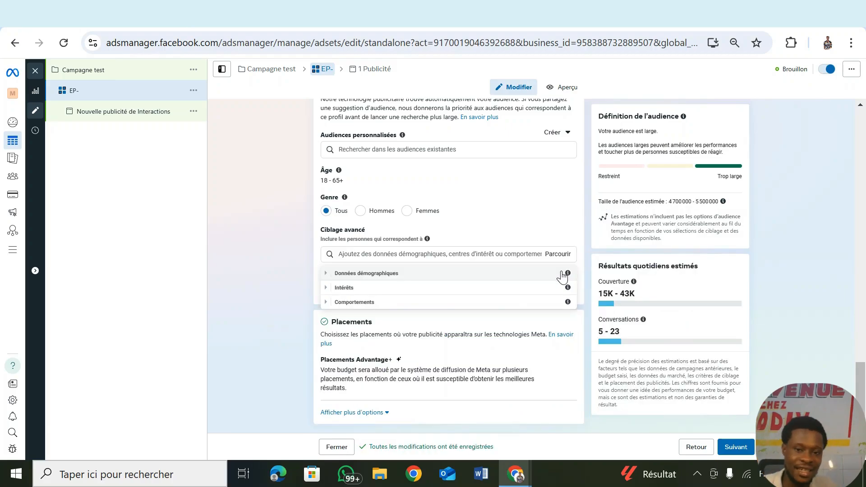
click(294, 228)
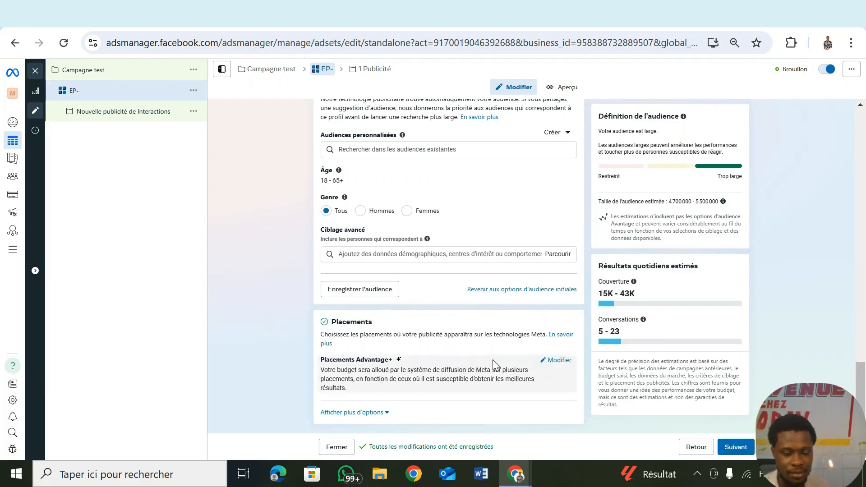
Open the ad set's placement settings for editing and choose Placements manuels.
click(558, 361)
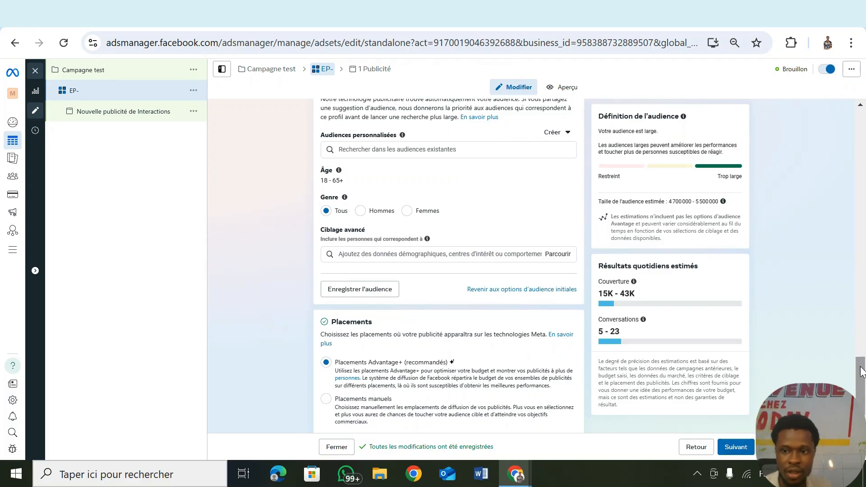
scroll(860, 370, down, 1)
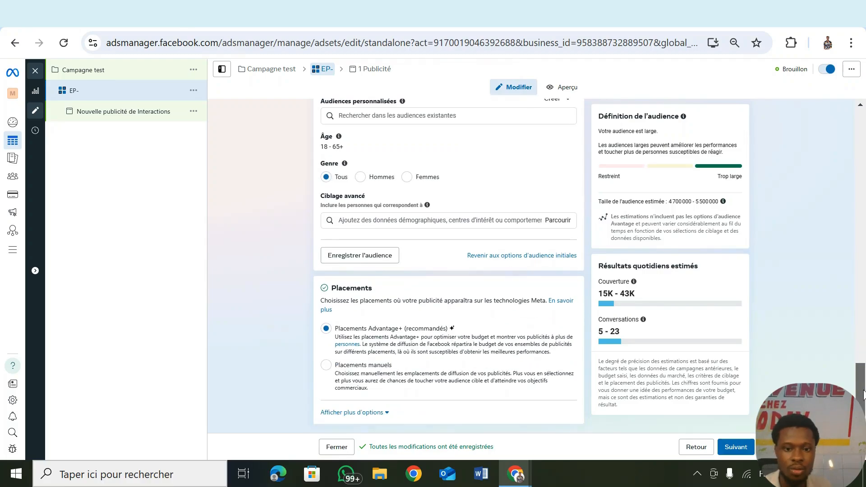
click(331, 371)
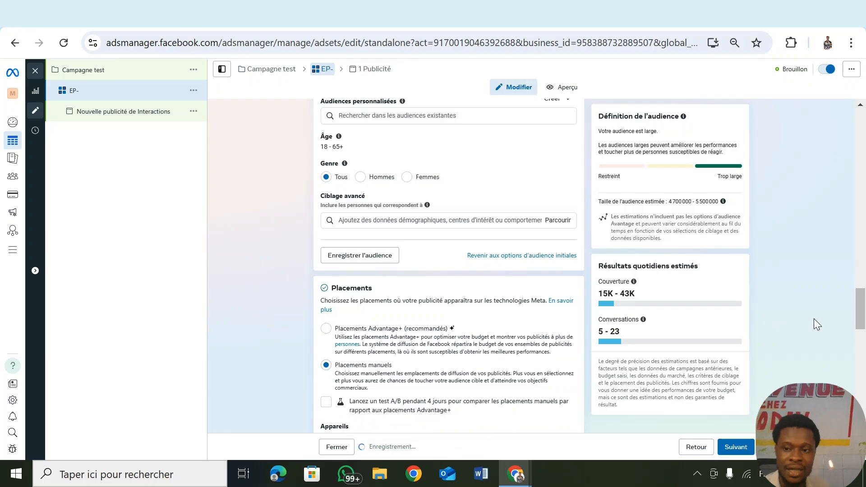
Review the manual placement devices and platforms, and switch the ad set back to Placements Advantage+ (recommandés).
scroll(515, 325, down, 5)
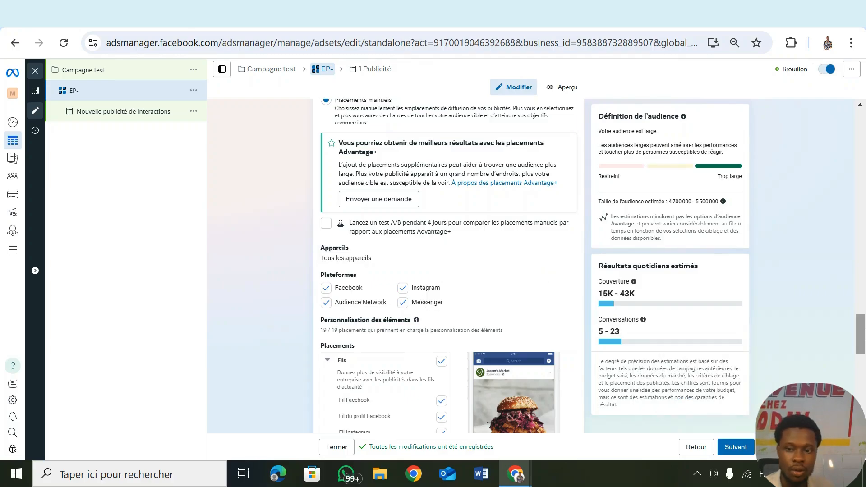
scroll(863, 327, up, 1)
drag(864, 329, 864, 315)
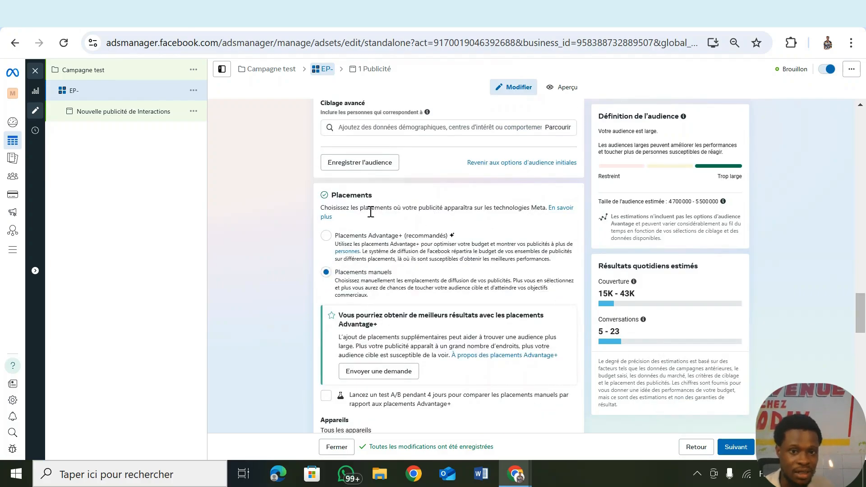
click(325, 237)
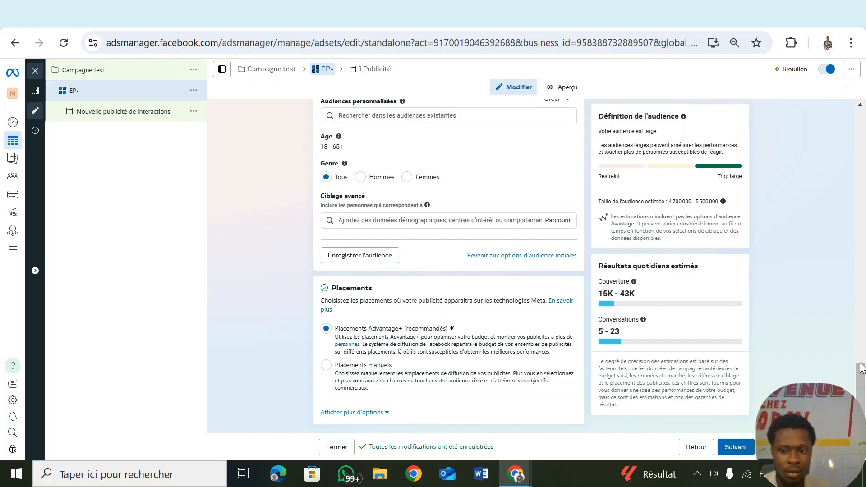
Examine the ad set's audience definition and its estimated daily coverage and conversations.
scroll(861, 366, up, 1)
scroll(861, 367, down, 1)
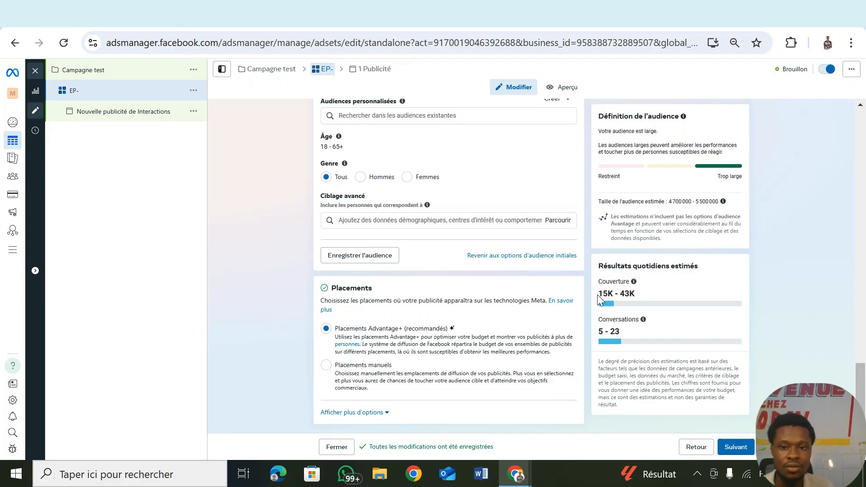
drag(596, 288, 663, 291)
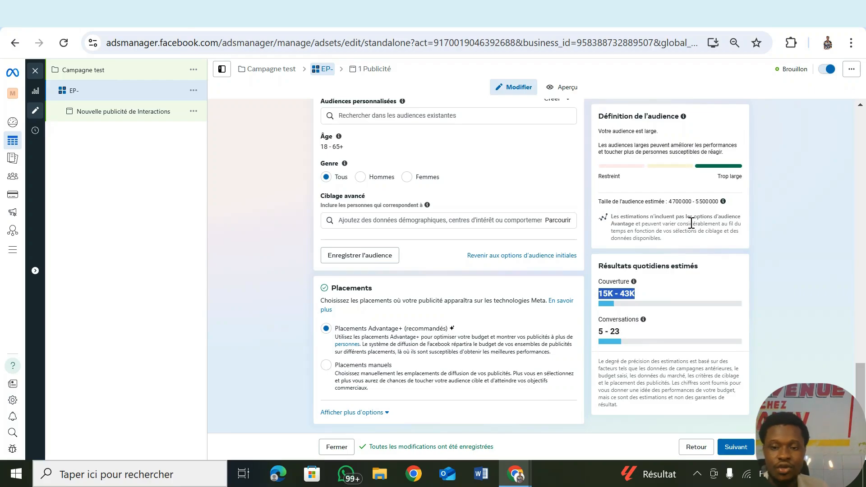
click(691, 223)
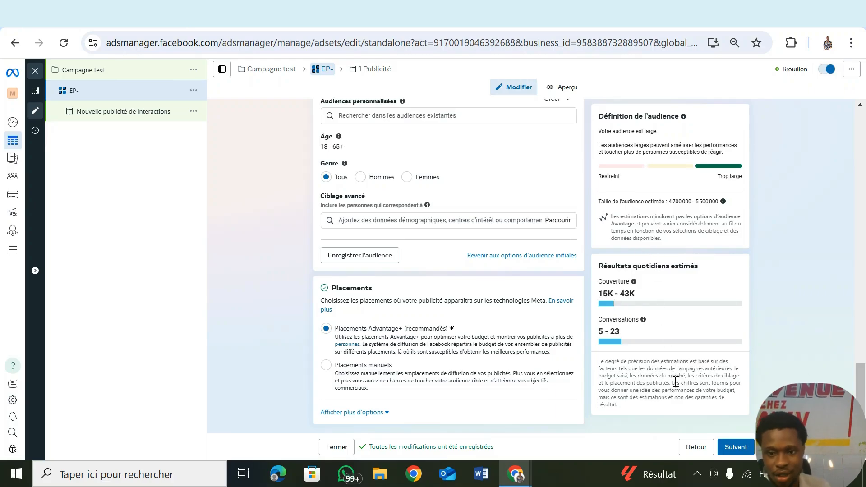
Expand the additional placement options and review the Brand safety et brand suitability settings.
mouse_move(861, 408)
mouse_down()
mouse_move(839, 258)
mouse_move(849, 420)
mouse_up()
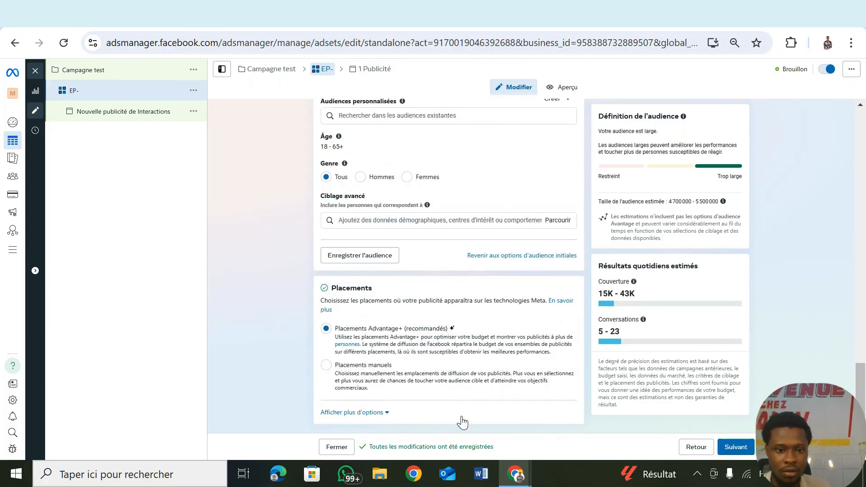
click(384, 416)
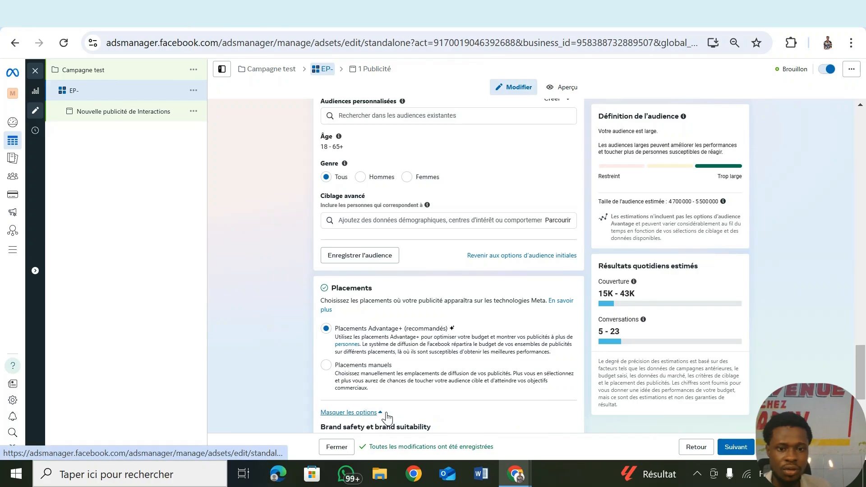
drag(862, 378, 865, 403)
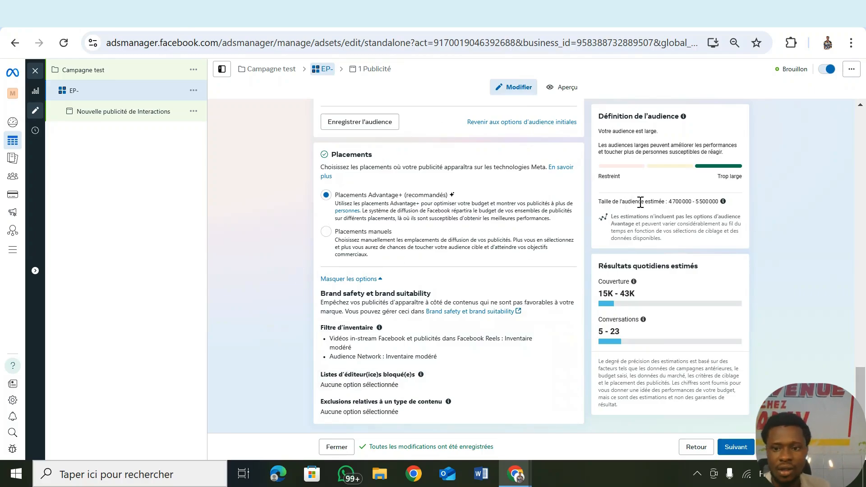
Proceed from the ad set to its ad and rename the ad as "P".
click(735, 447)
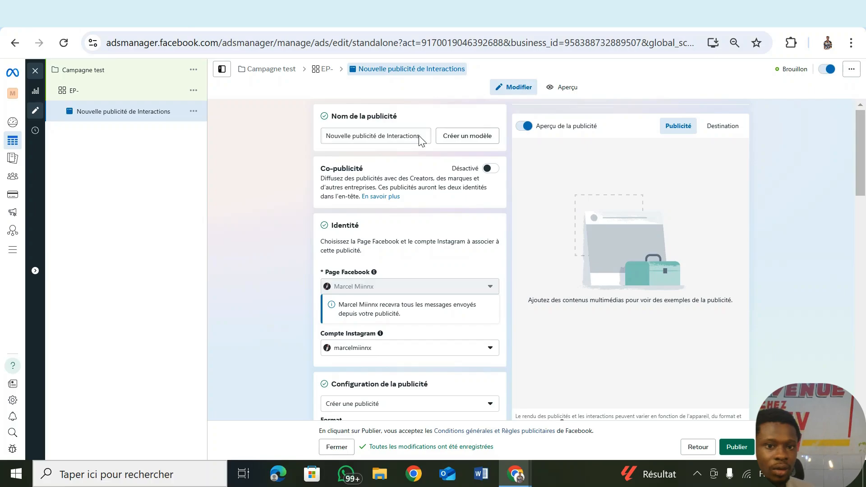
drag(421, 139, 305, 148)
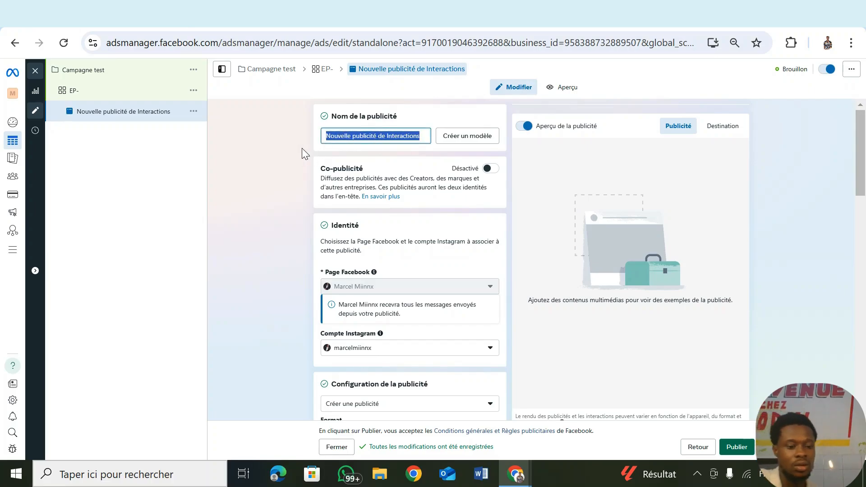
text(P)
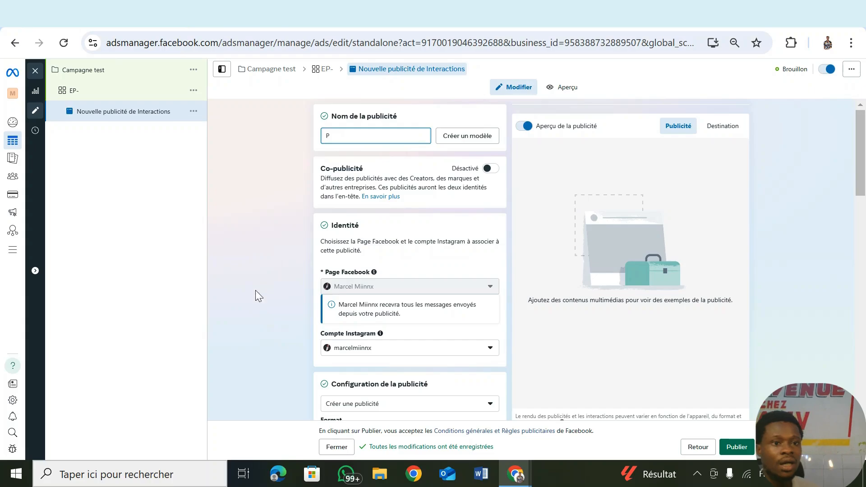
Go back to the ad set EP- and rename it as "EP-sans".
click(115, 89)
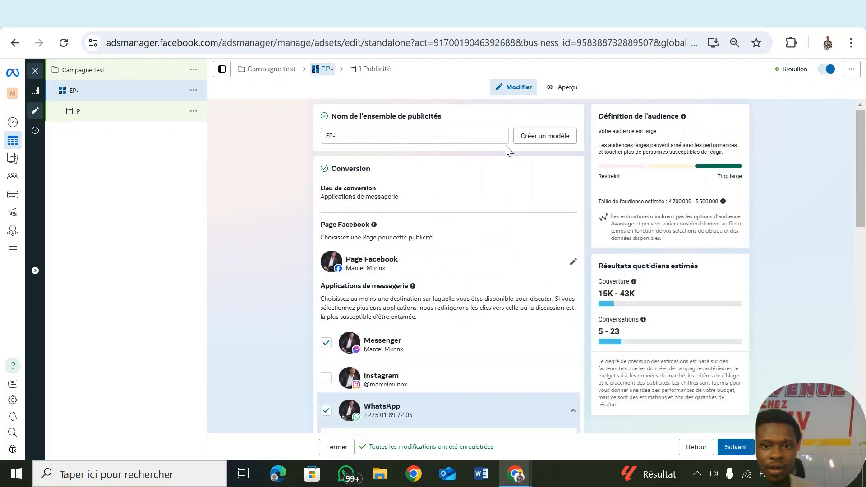
click(343, 136)
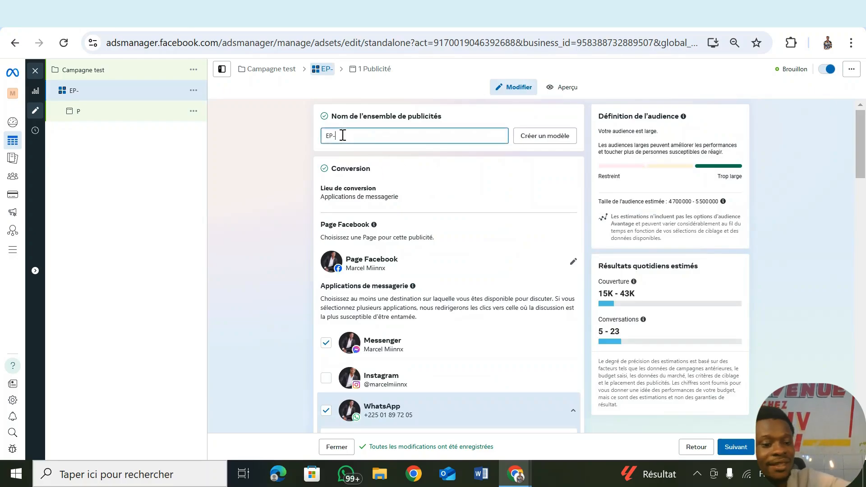
text(s)
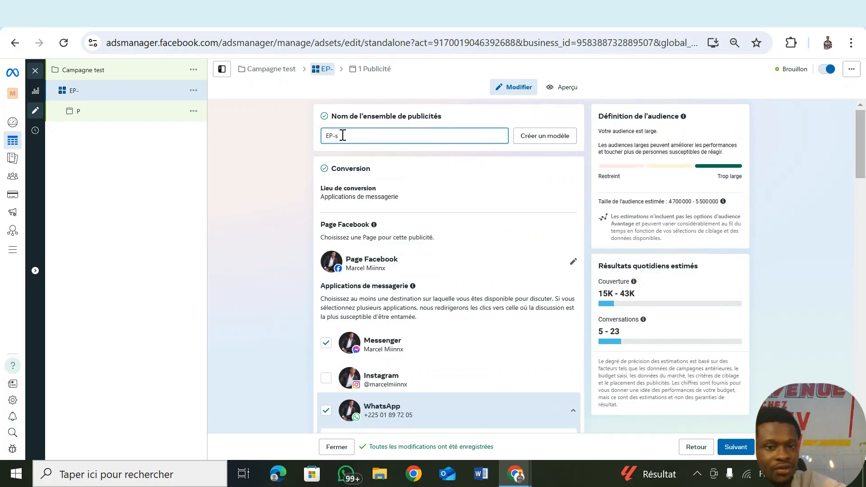
text(ans)
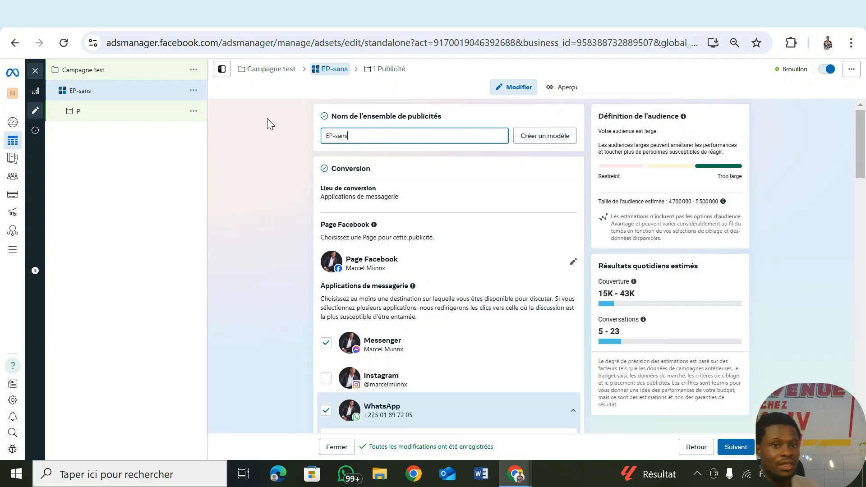
Return to ad P and set its Configuration de la publicité to Utiliser une publication existante.
click(116, 114)
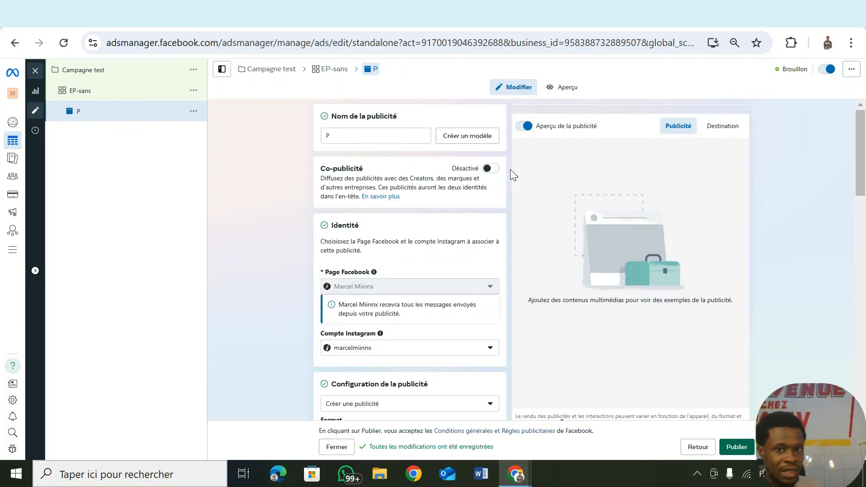
drag(863, 165, 864, 210)
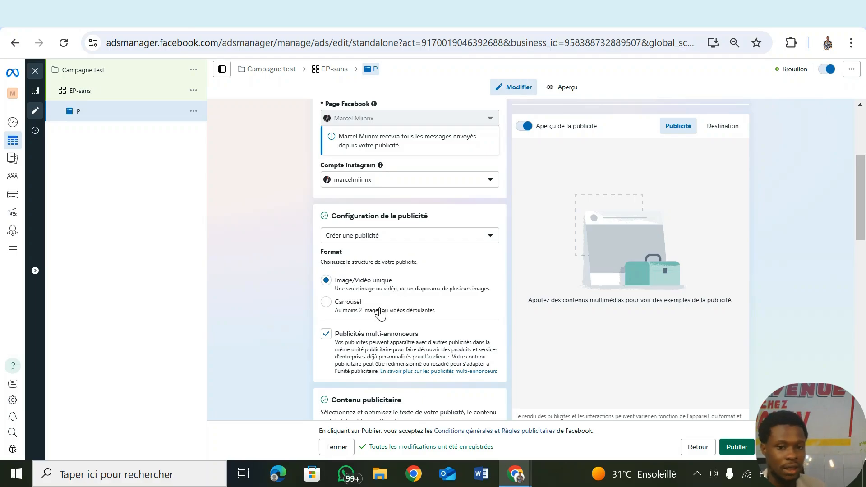
drag(863, 215, 864, 245)
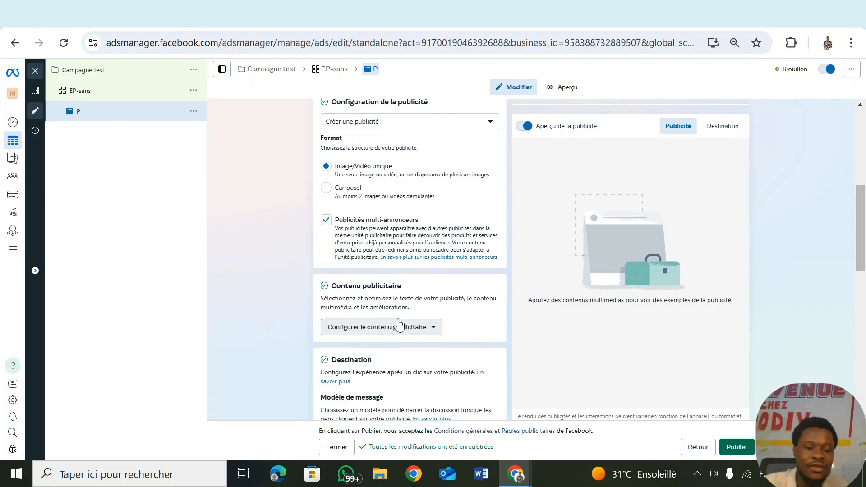
click(481, 131)
drag(480, 131, 374, 148)
click(460, 145)
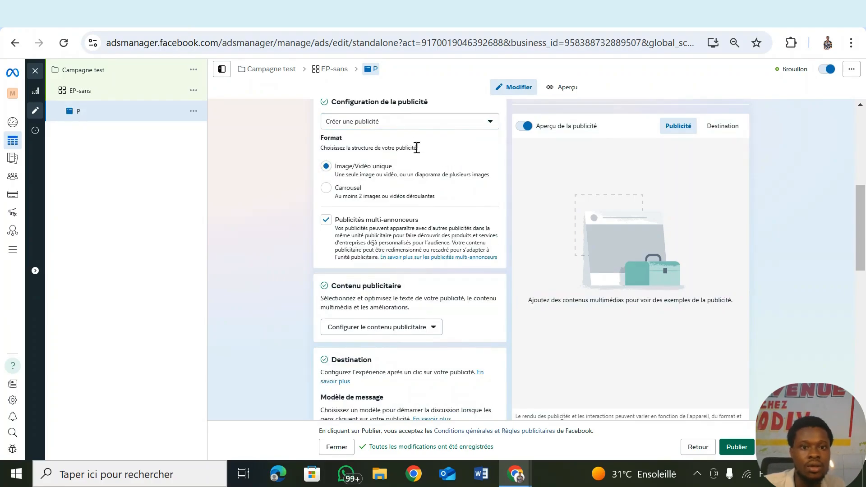
click(416, 130)
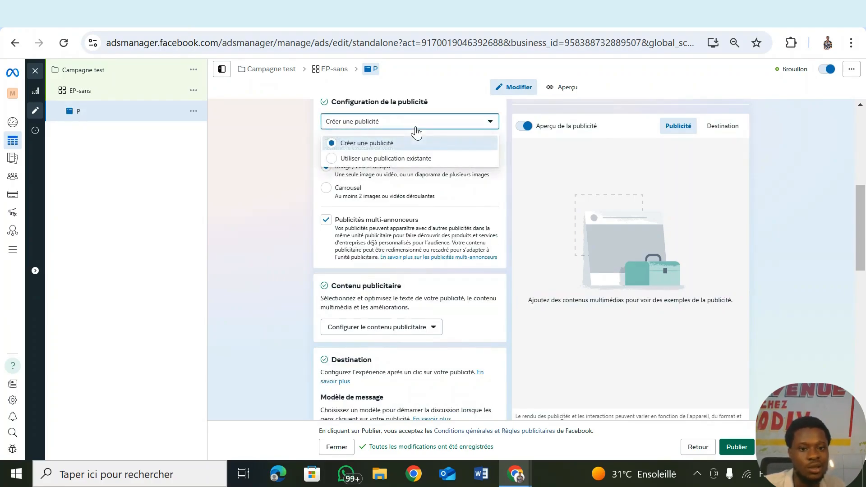
click(434, 159)
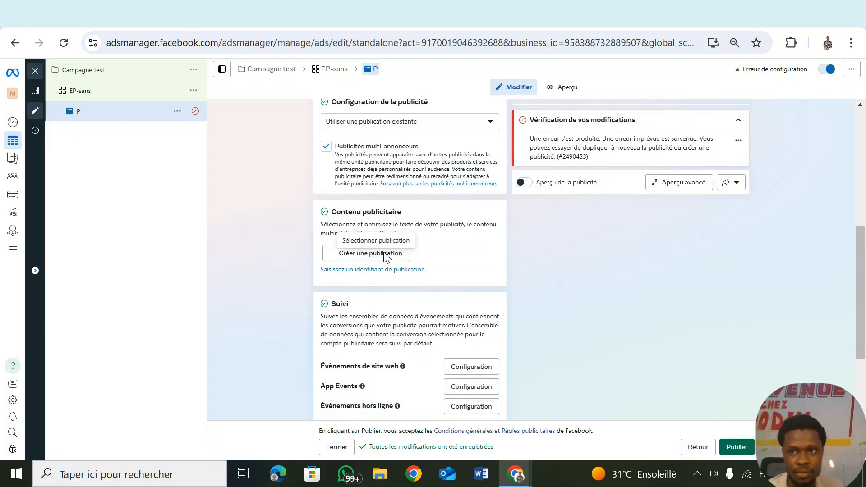
Choose the Facebook post "Votre campagne publicitaire, notre priorité" dated 17 juin 2024 as the ad's content.
click(386, 255)
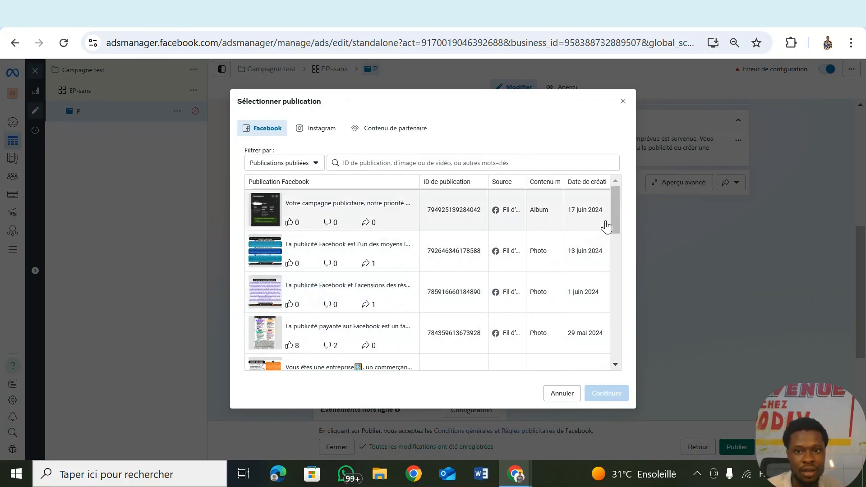
drag(611, 221, 616, 238)
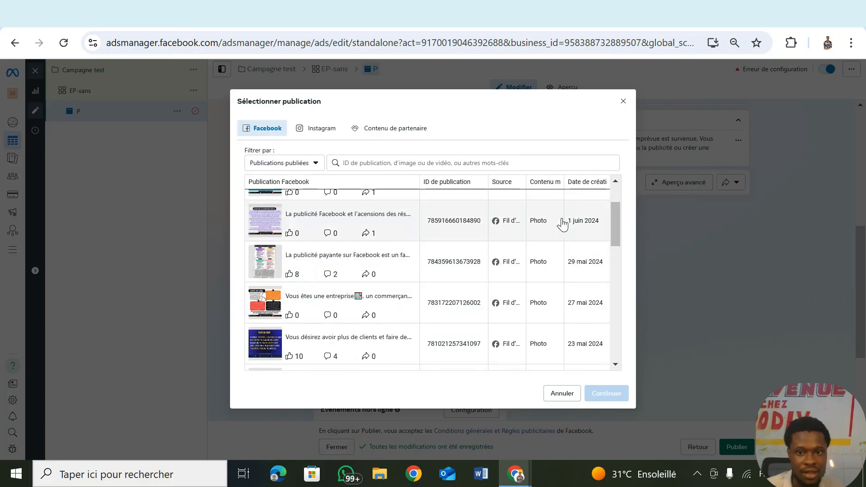
drag(614, 225, 607, 179)
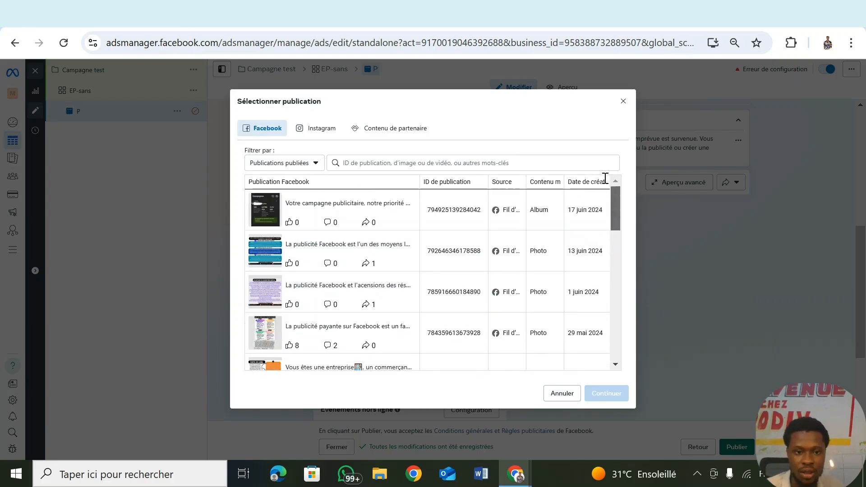
click(333, 224)
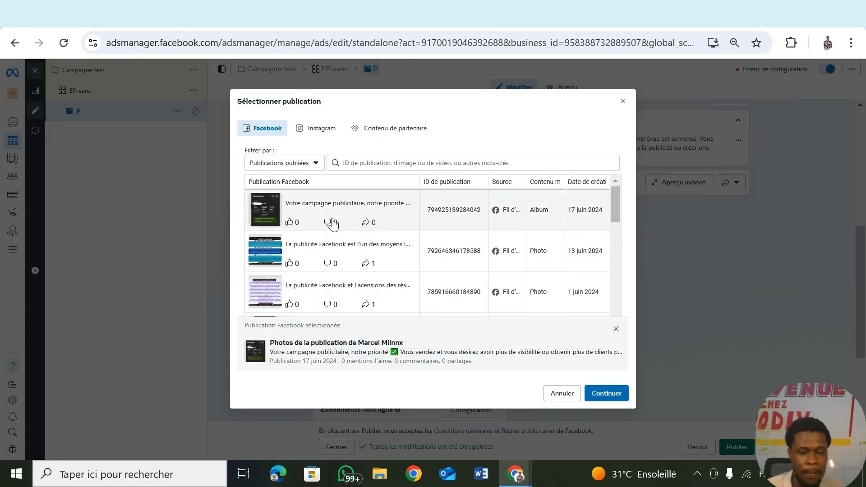
click(606, 393)
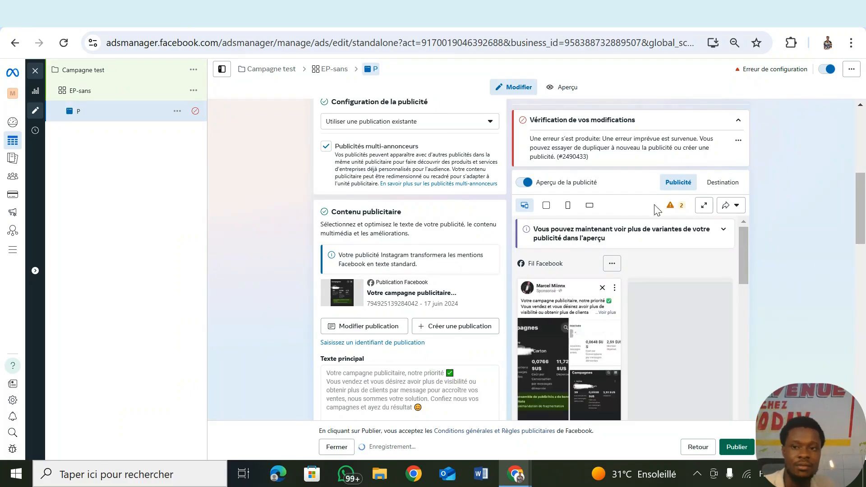
Open the introduction and questions of the ad's message template for editing in the Destination section.
mouse_move(668, 208)
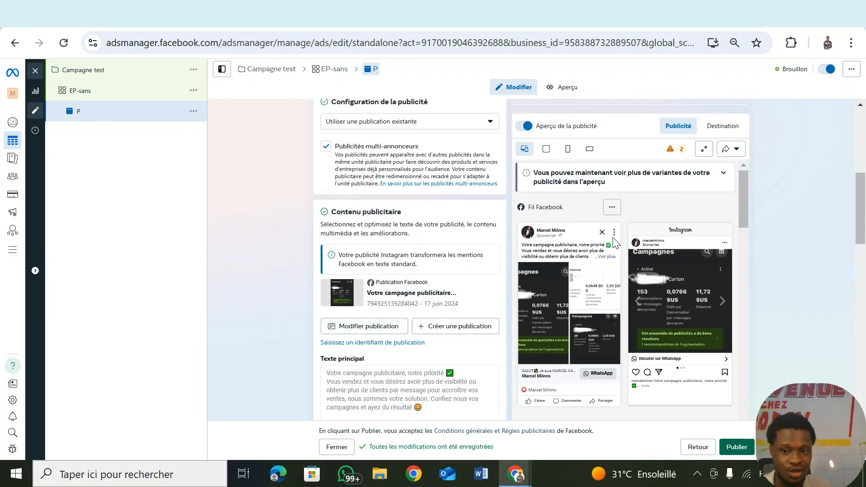
drag(865, 216, 865, 254)
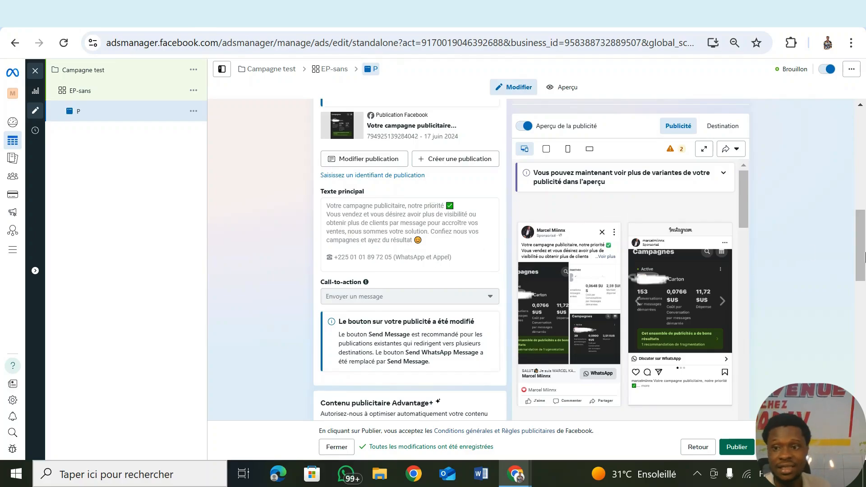
scroll(865, 262, down, 2)
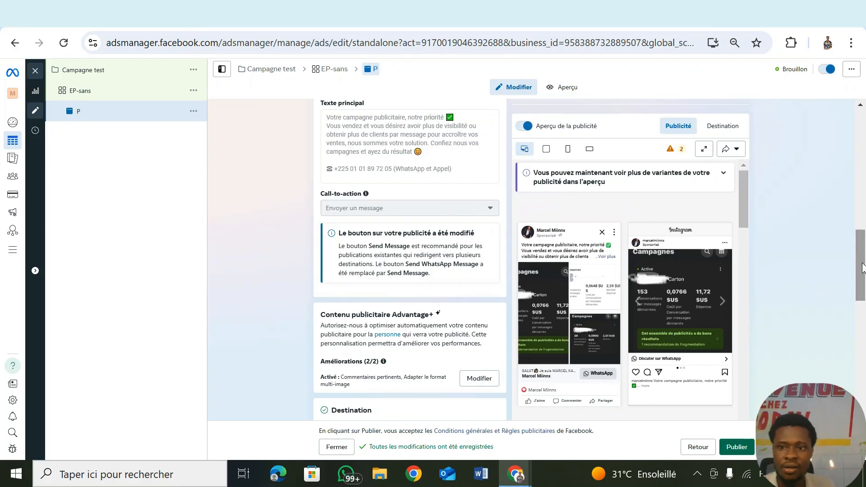
scroll(865, 276, down, 1)
drag(864, 276, 863, 318)
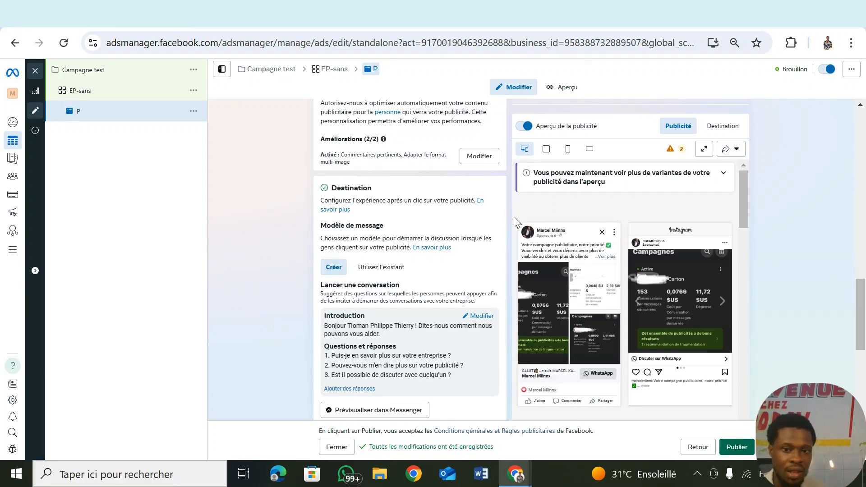
scroll(675, 310, down, 2)
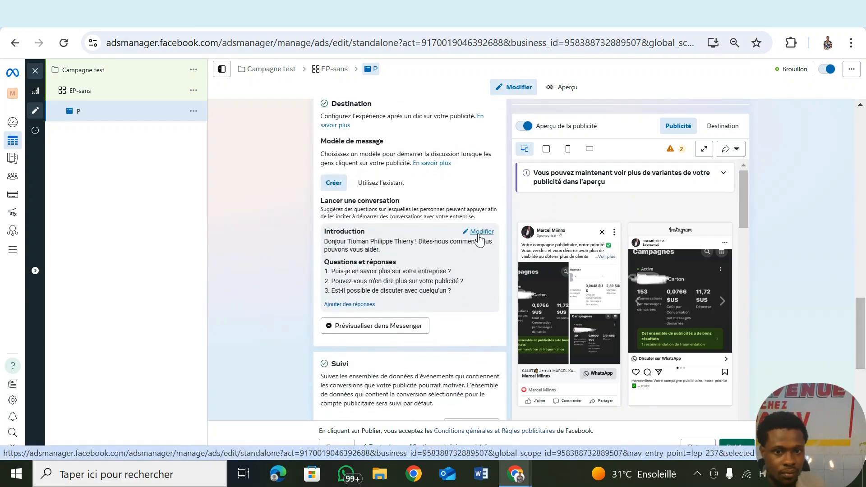
click(479, 232)
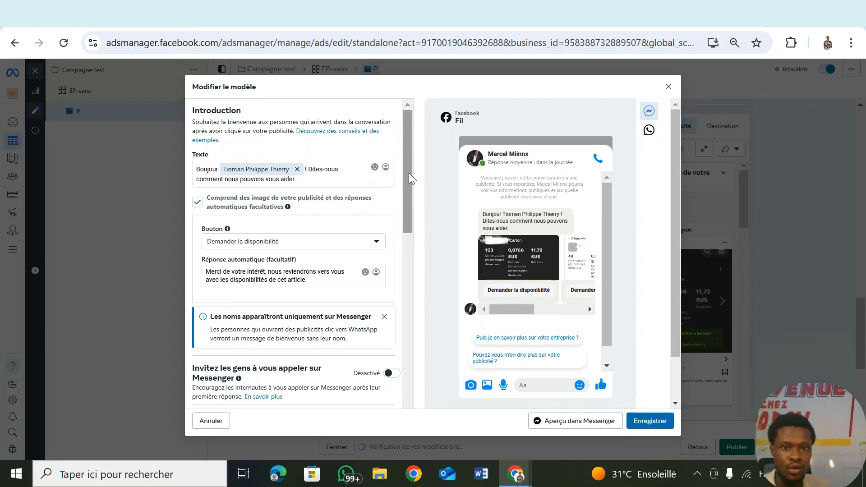
Exclude the ad's images and optional automatic replies from the message template and dismiss the notice about names on Messenger.
drag(409, 173, 409, 48)
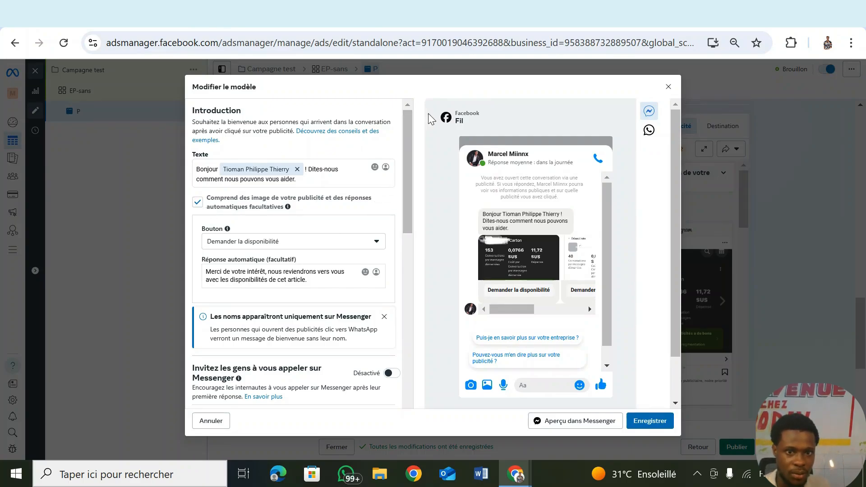
drag(408, 136, 402, 164)
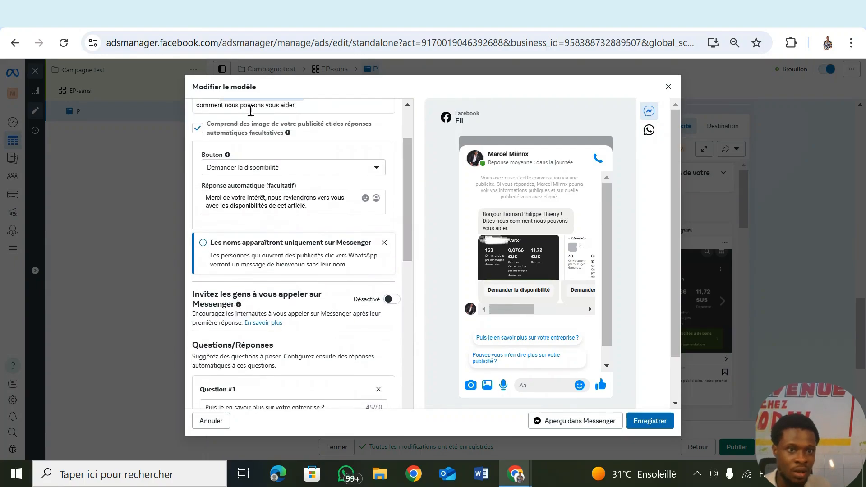
click(198, 130)
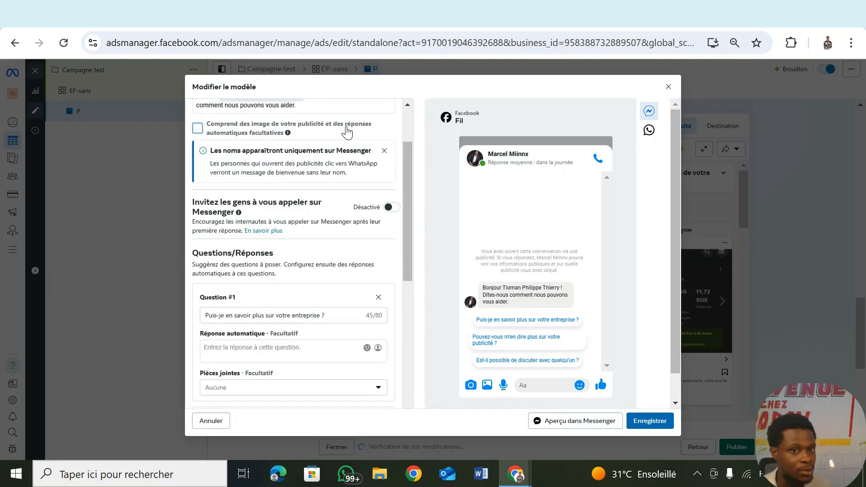
click(382, 152)
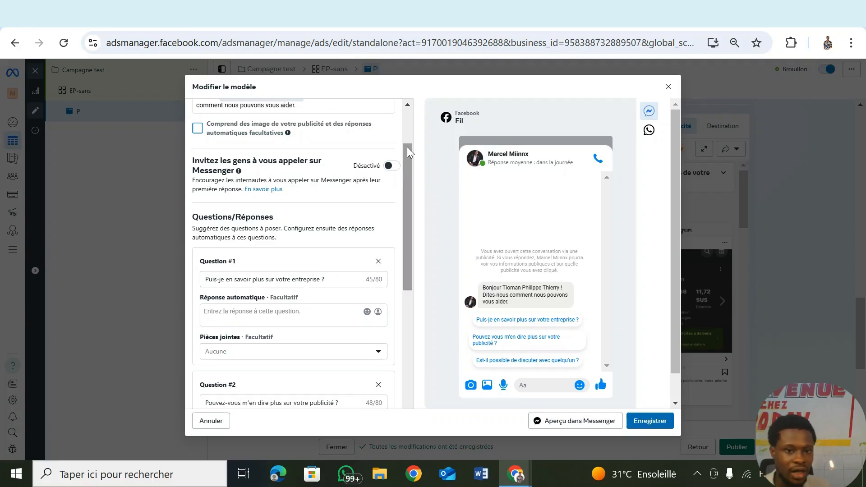
drag(408, 147, 409, 159)
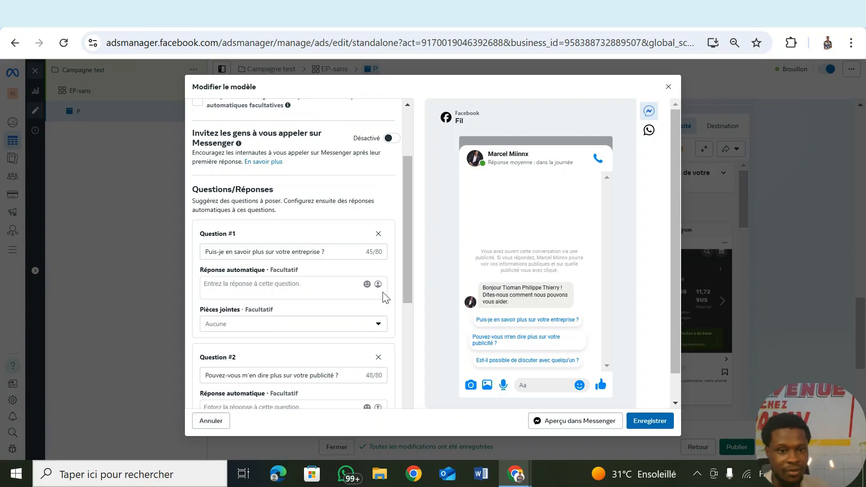
Remove the question "Pouvez-vous m'en dire plus sur votre publicité ?" from the message template and quit the template editor without saving.
scroll(411, 280, down, 1)
drag(411, 279, 412, 297)
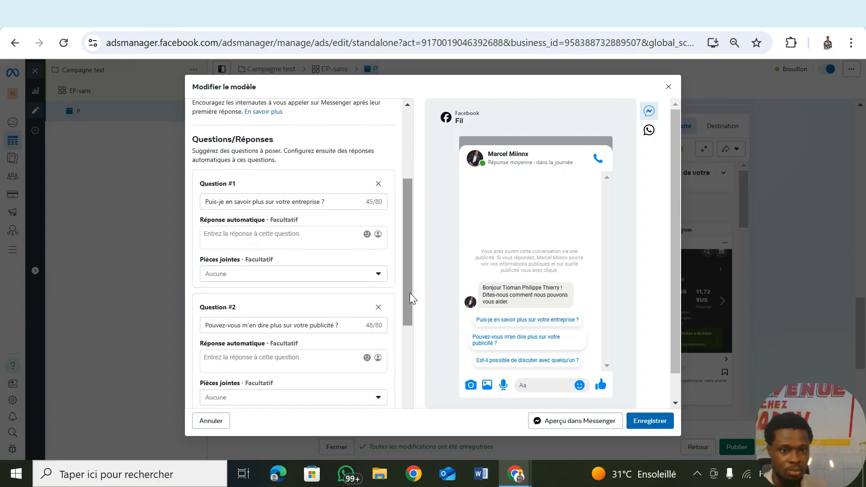
click(379, 308)
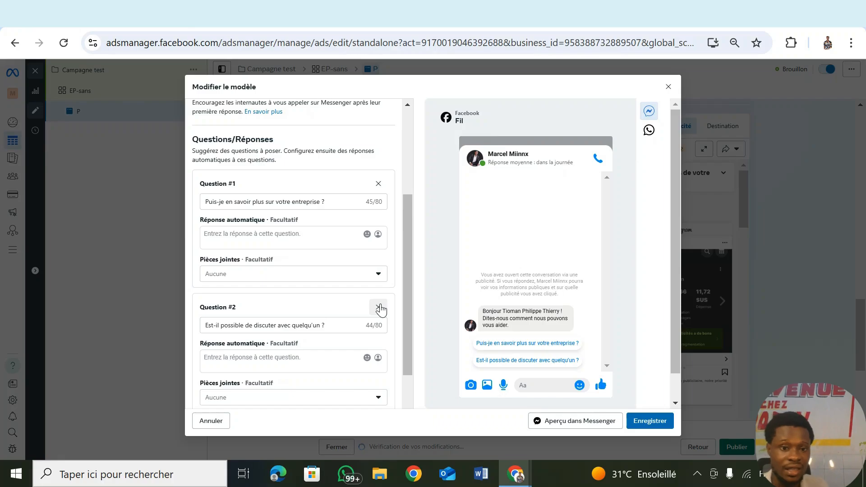
drag(406, 293, 408, 361)
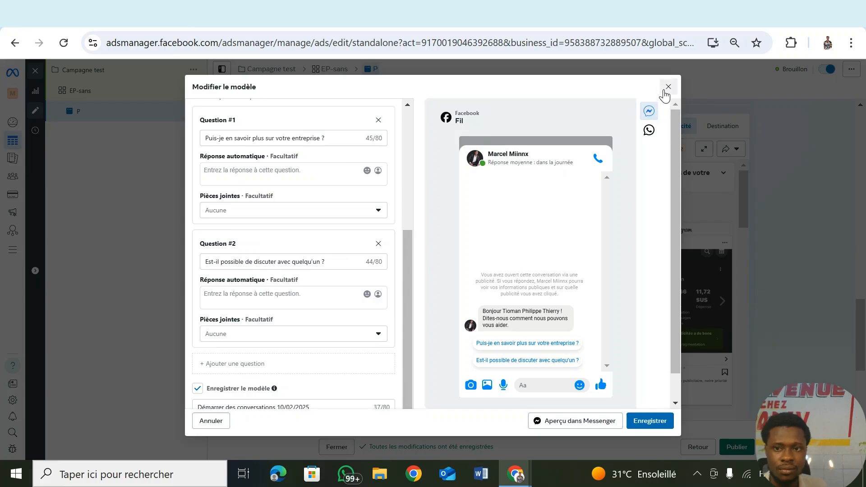
click(669, 87)
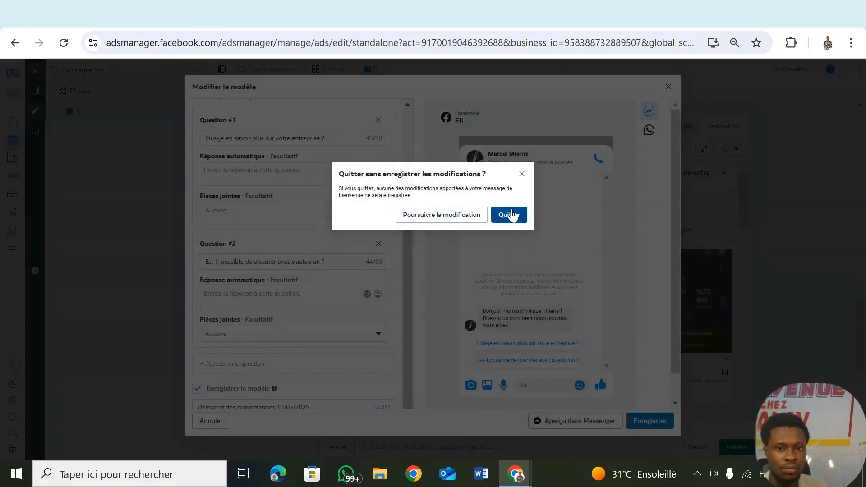
click(510, 214)
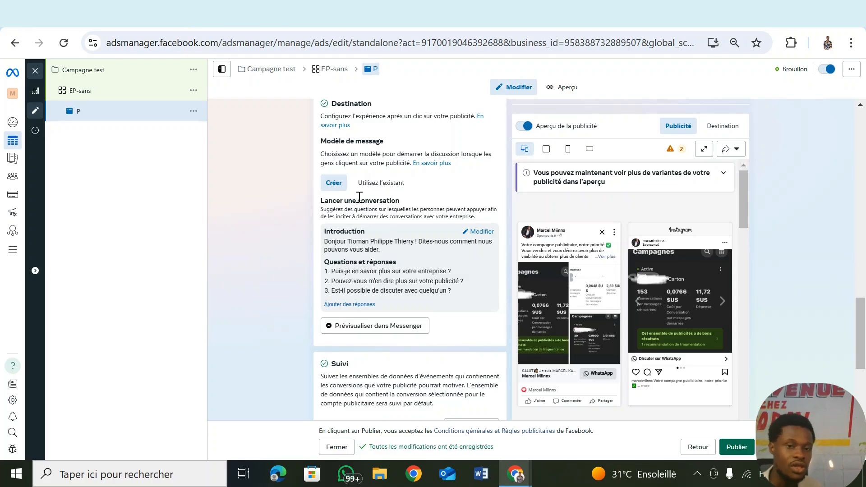
Switch the ad's message template to Utilisez l'existant and select the template Démarrer des conversations 28/03/2024.
click(392, 183)
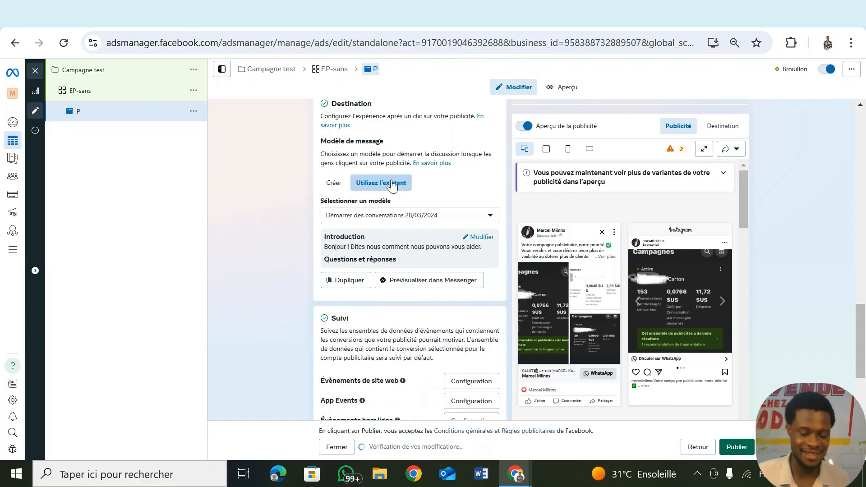
click(399, 219)
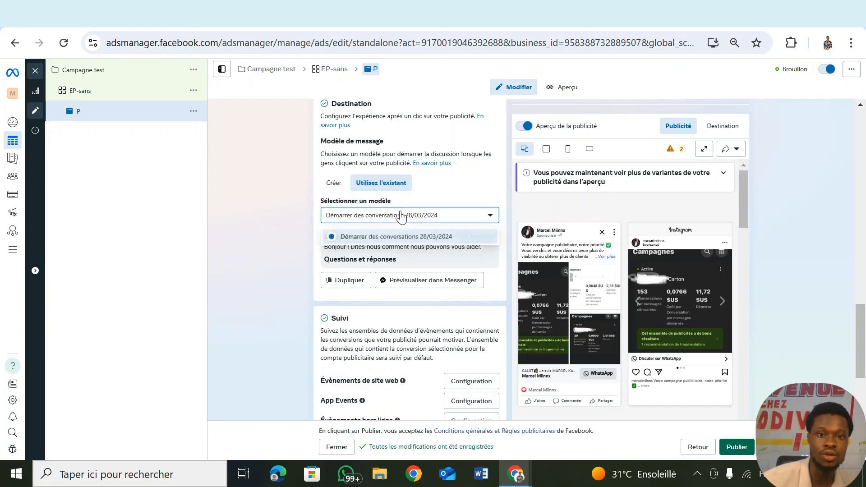
click(402, 237)
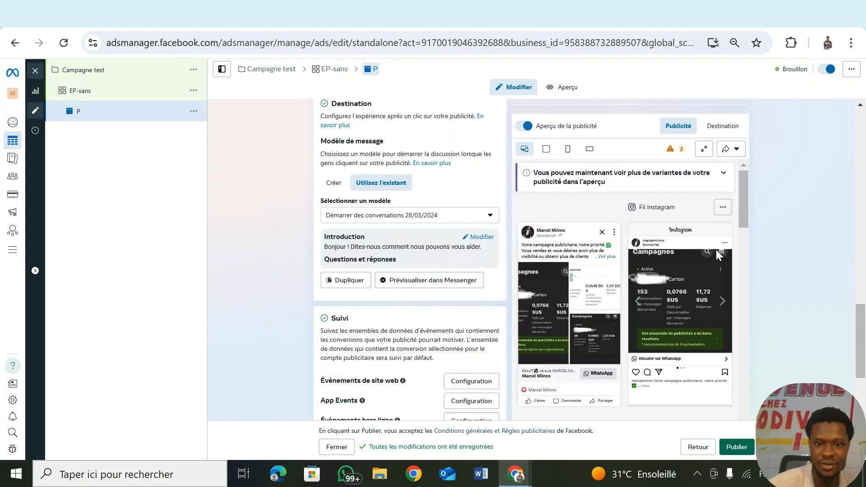
drag(864, 321, 865, 353)
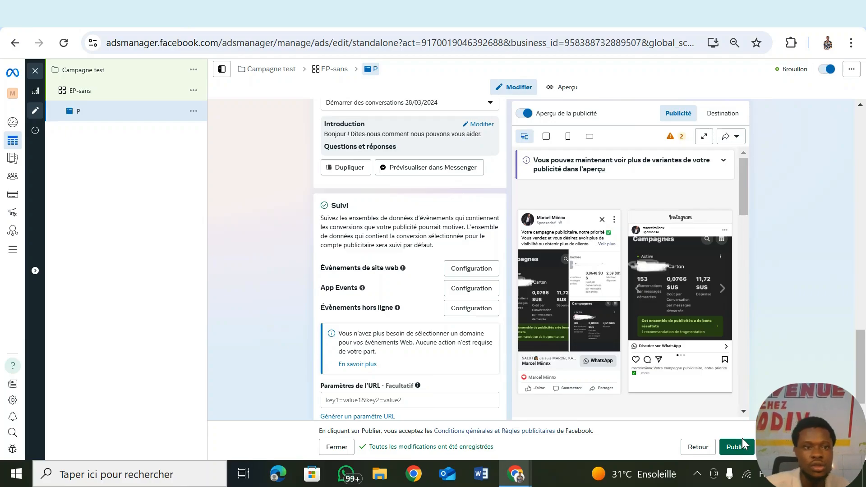
scroll(838, 244, up, 2)
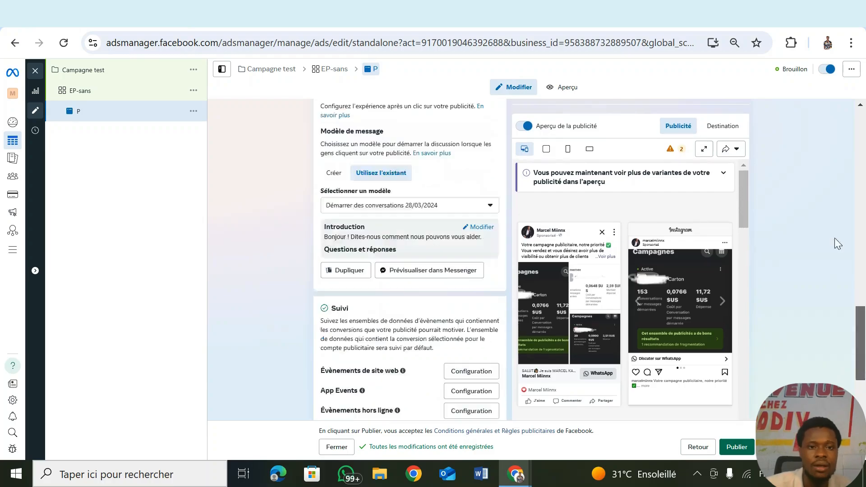
scroll(838, 244, up, 15)
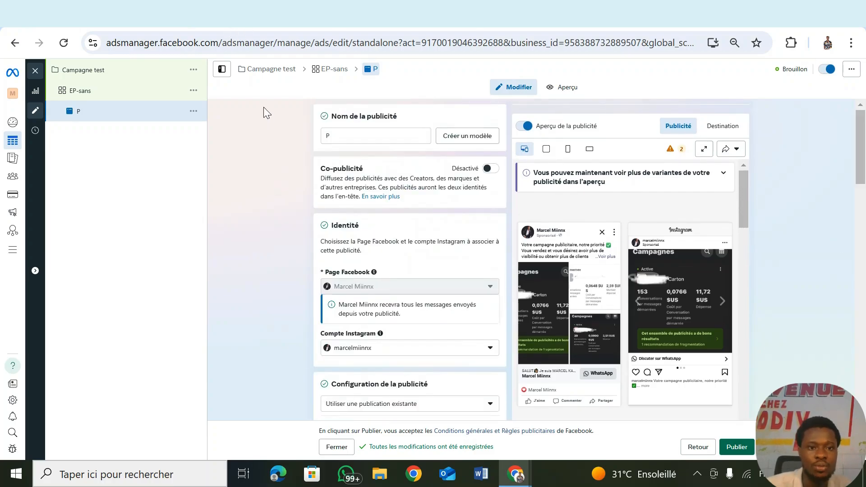